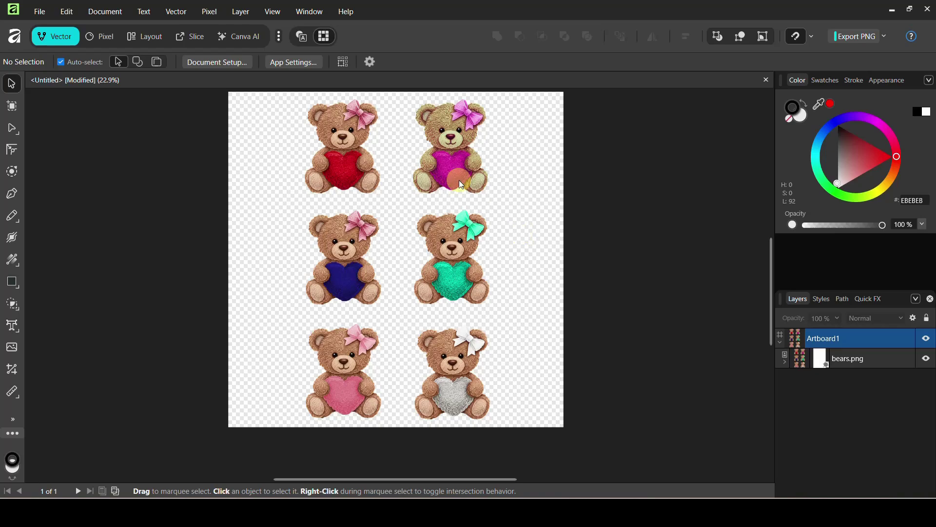
# Step: Delete the image of the six coloured bears from the artboard
pyautogui.click(437, 160)
pyautogui.press('Delete')
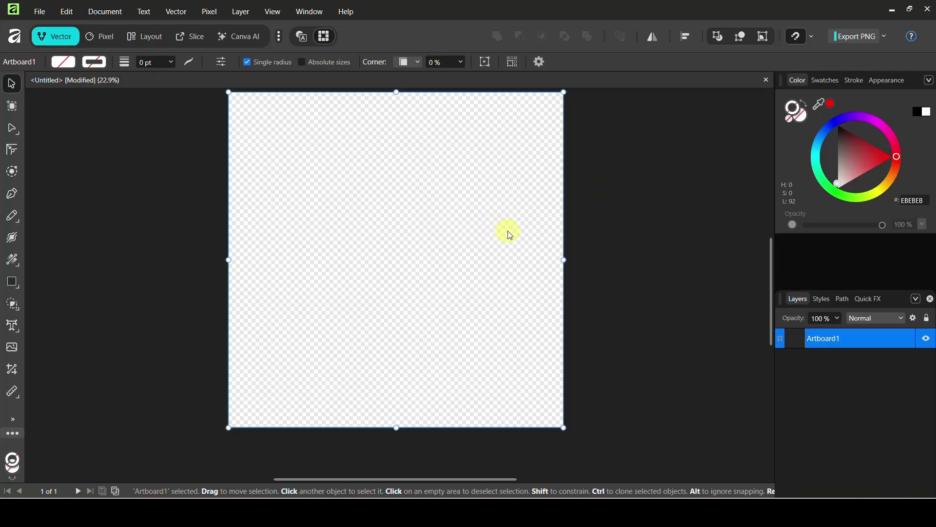
pyautogui.scroll(1, 600, 242)
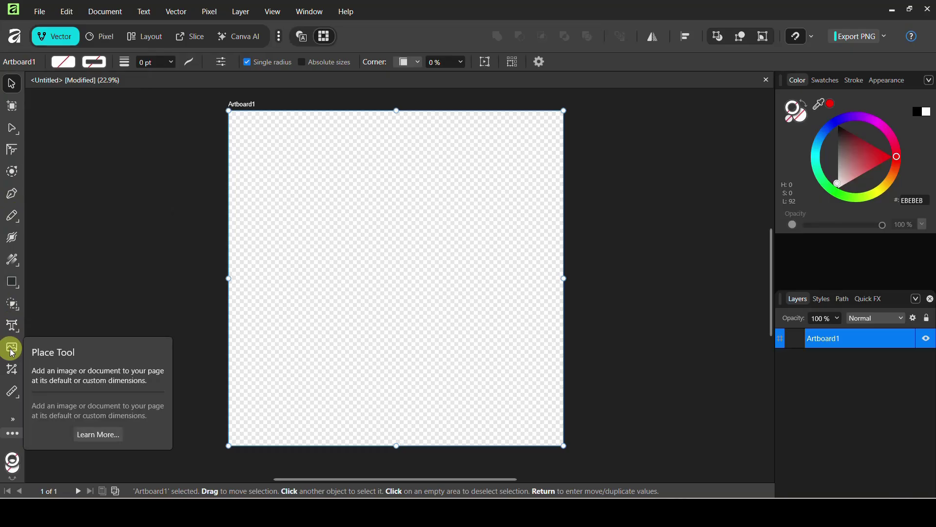
# Step: Place the Faux Yarn Valentine's Day Teddy Bear PNG from the Desktop, centred and nearly filling Artboard1
pyautogui.click(38, 11)
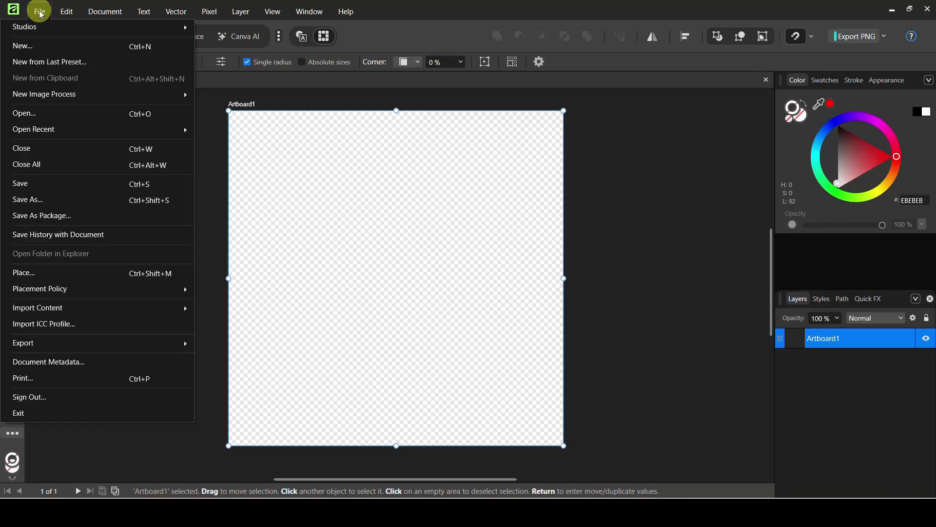
pyautogui.click(18, 272)
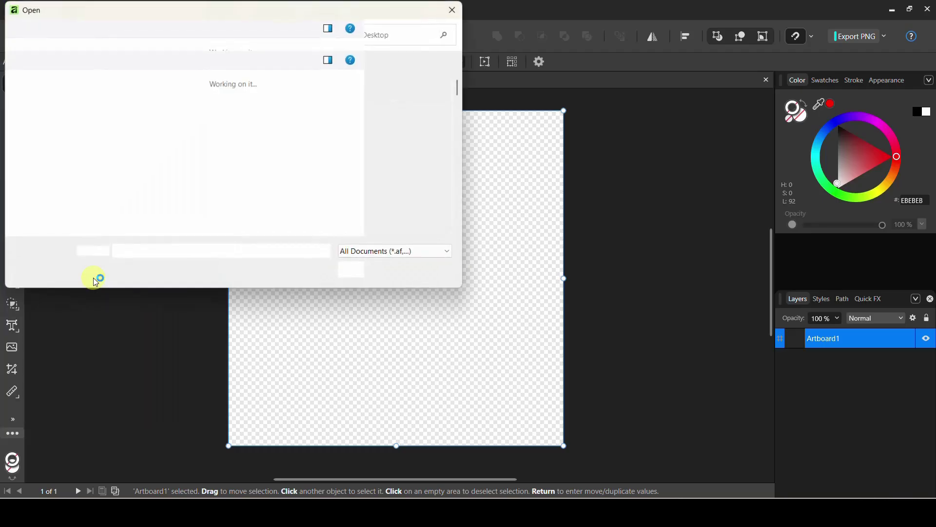
pyautogui.scroll(-10, 207, 160)
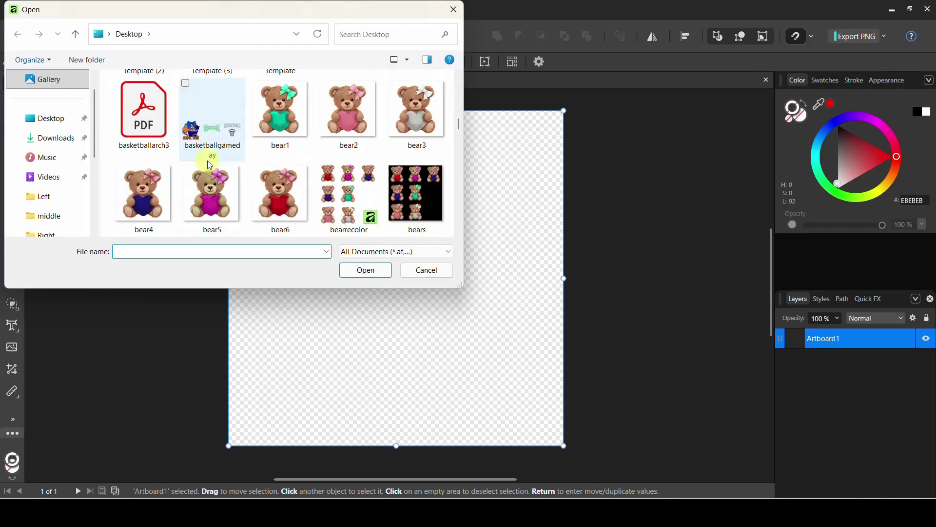
pyautogui.scroll(-8, 209, 163)
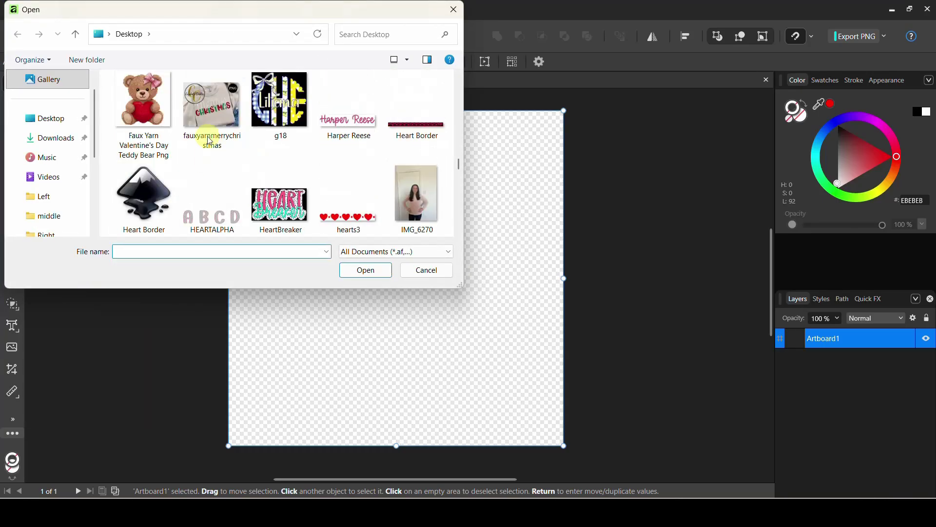
pyautogui.click(145, 108)
pyautogui.click(363, 270)
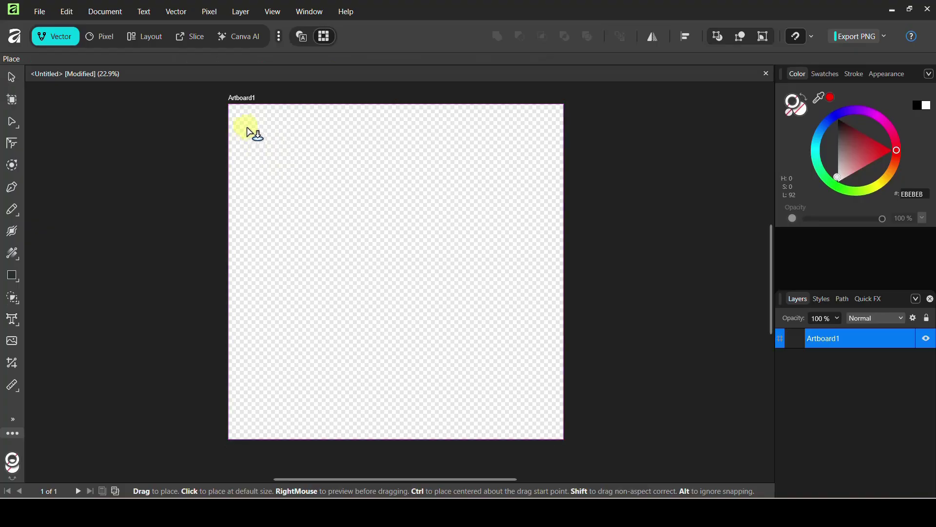
pyautogui.moveTo(237, 112); pyautogui.dragTo(552, 429)
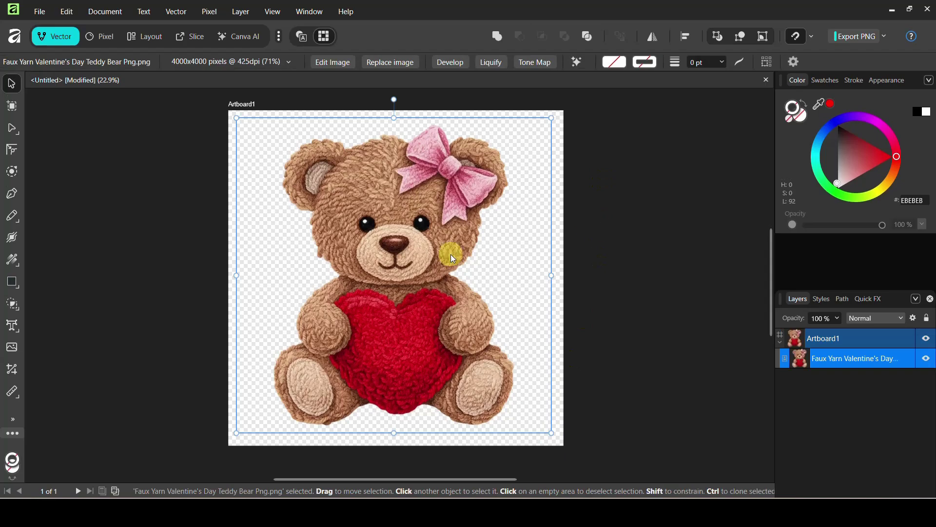
pyautogui.moveTo(411, 318); pyautogui.dragTo(411, 315)
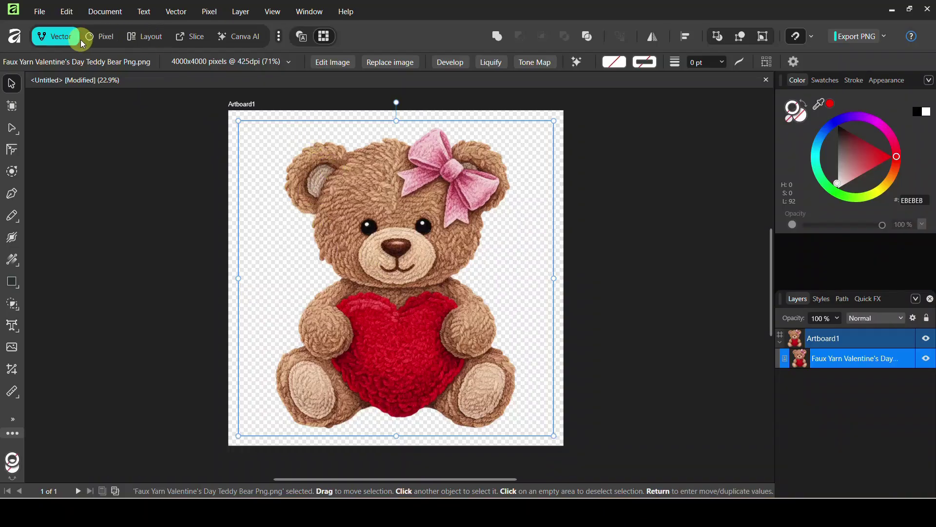
# Step: Insert a second artboard at the document size of 3000 x 3000 px with 50 px spacing
pyautogui.click(11, 105)
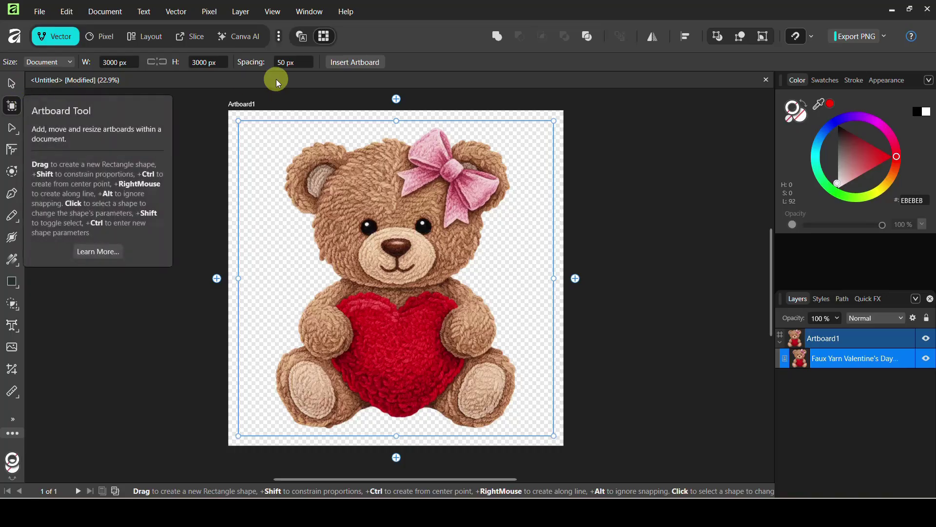
pyautogui.click(346, 63)
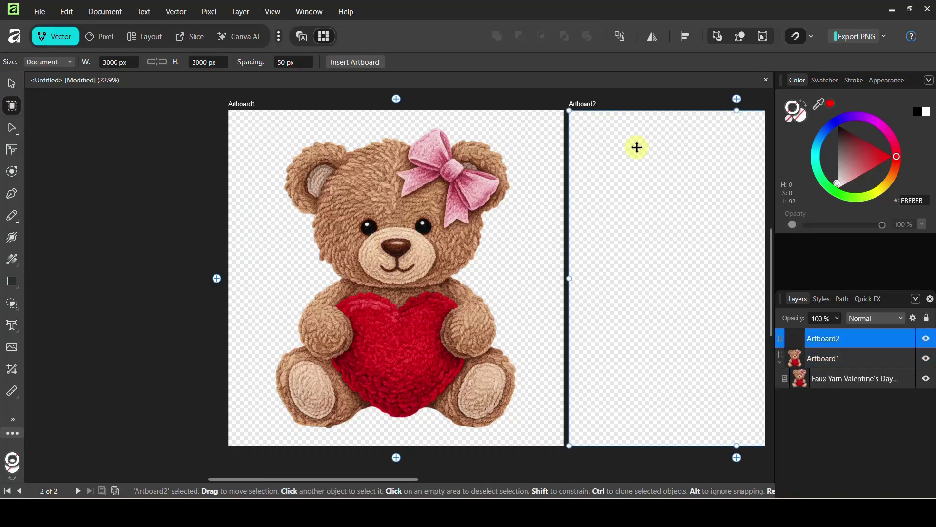
pyautogui.hscroll(1, 637, 148)
pyautogui.hscroll(4, 639, 150)
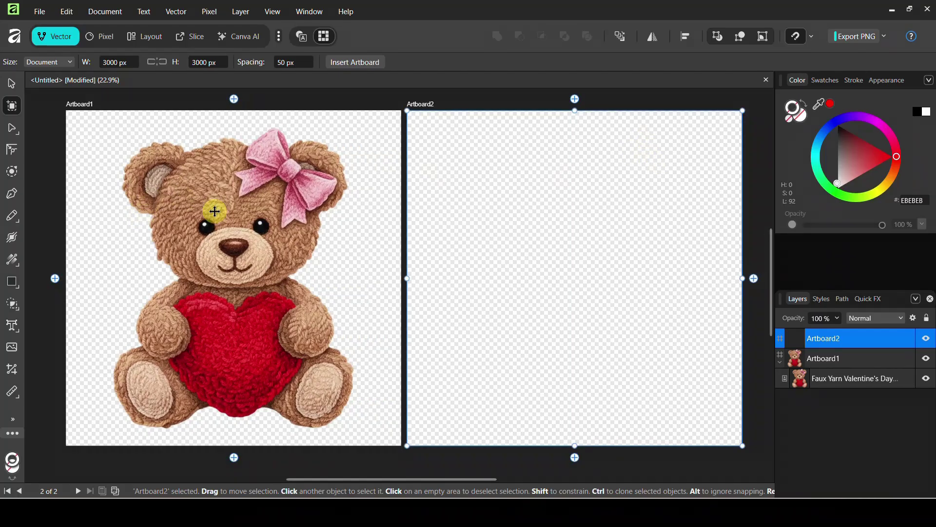
# Step: Switch to pixel editing and copy the teddy bear from Artboard1 to the same position on Artboard2
pyautogui.click(103, 37)
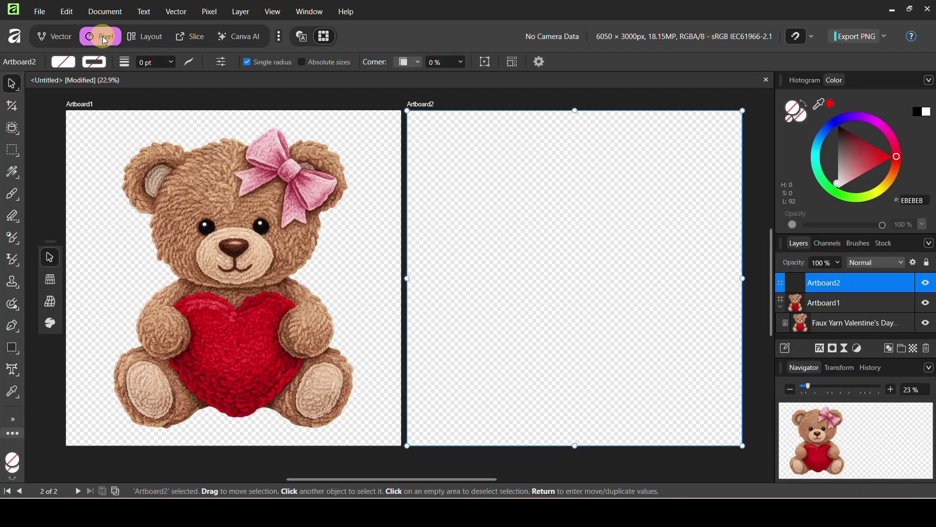
pyautogui.click(212, 254)
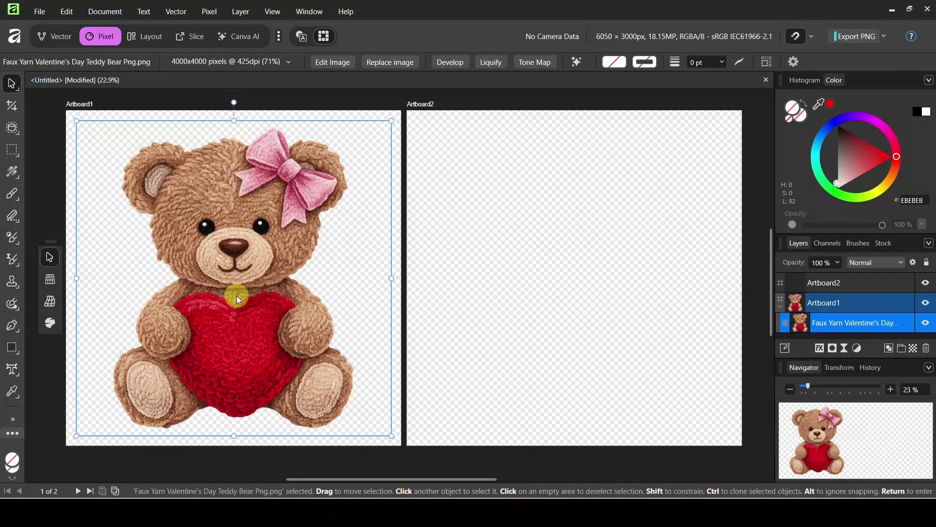
pyautogui.moveTo(224, 299); pyautogui.dragTo(561, 304)
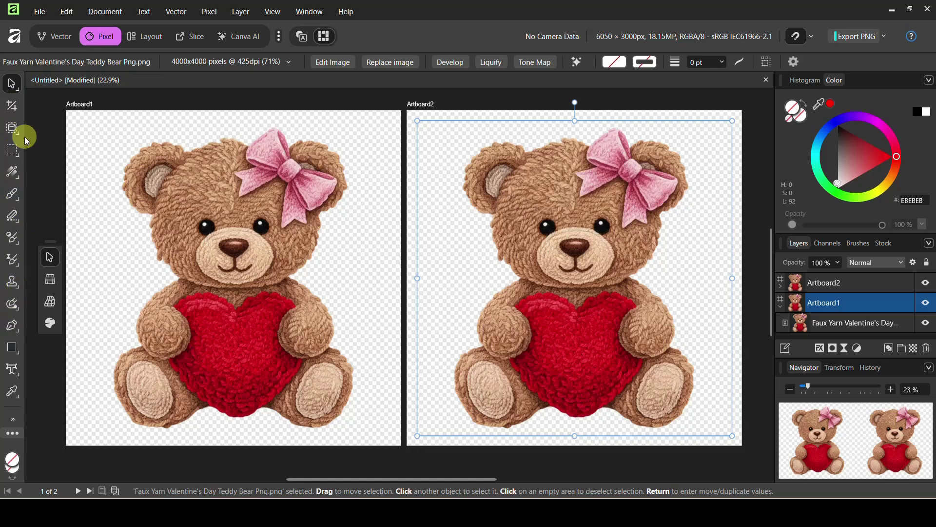
# Step: Add an HSL adjustment to the bear copy on Artboard2, with the overall hue shift set to 0°
pyautogui.click(55, 37)
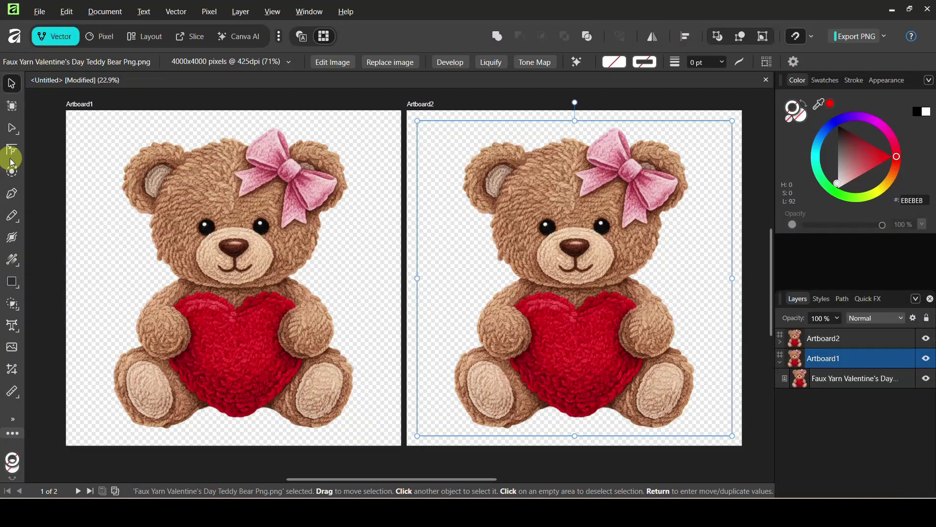
pyautogui.click(100, 36)
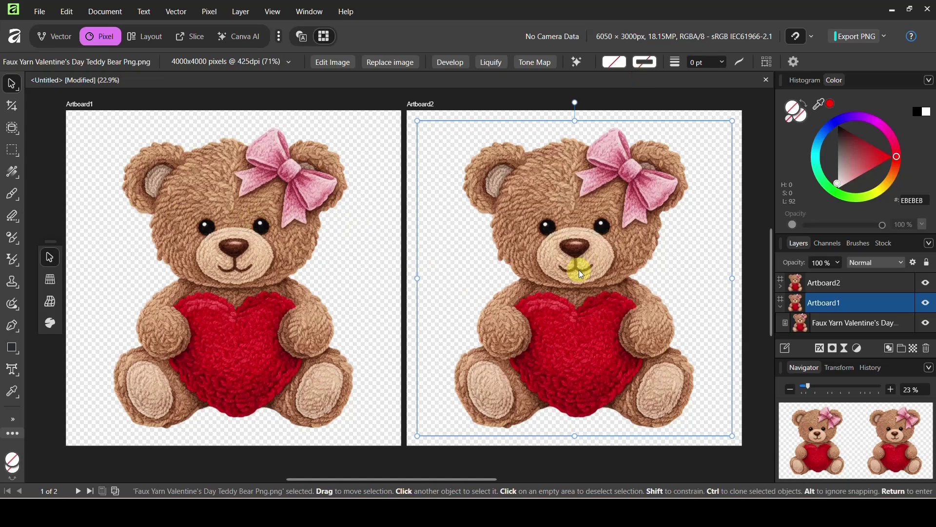
pyautogui.click(859, 308)
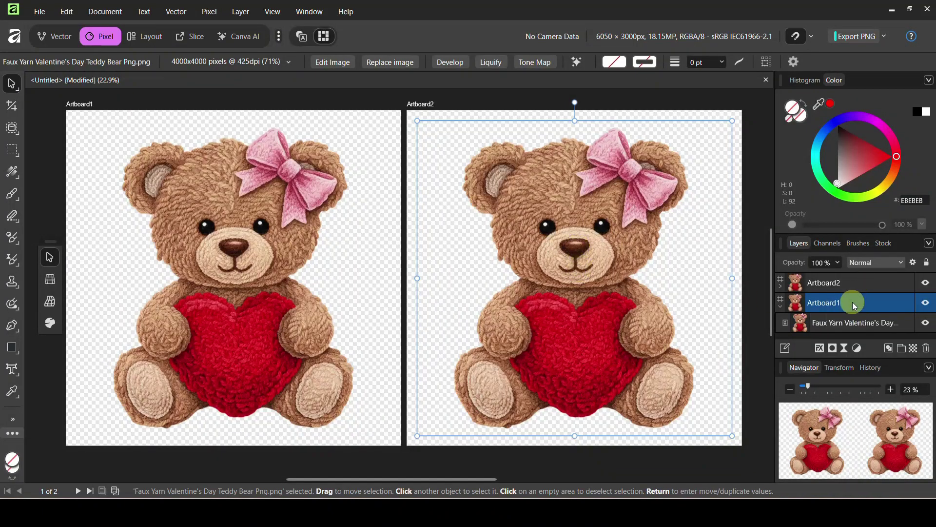
pyautogui.click(859, 348)
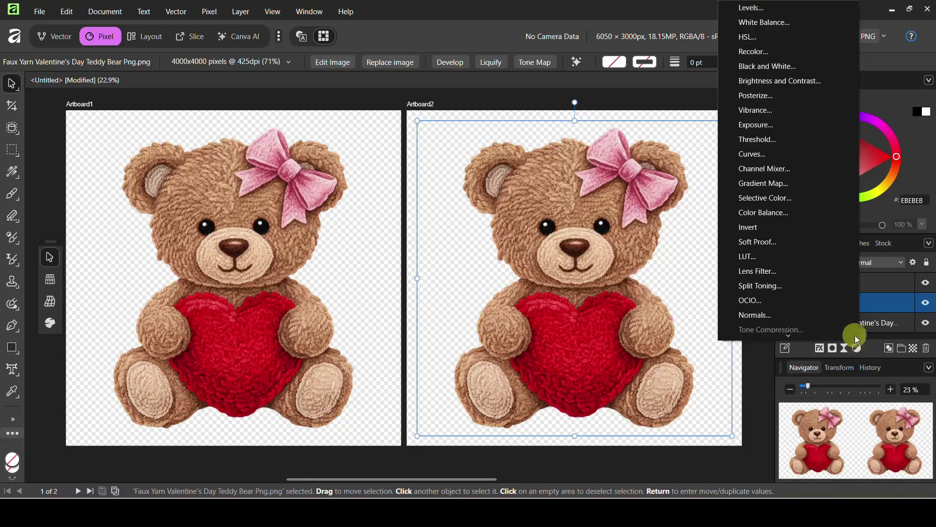
pyautogui.click(746, 38)
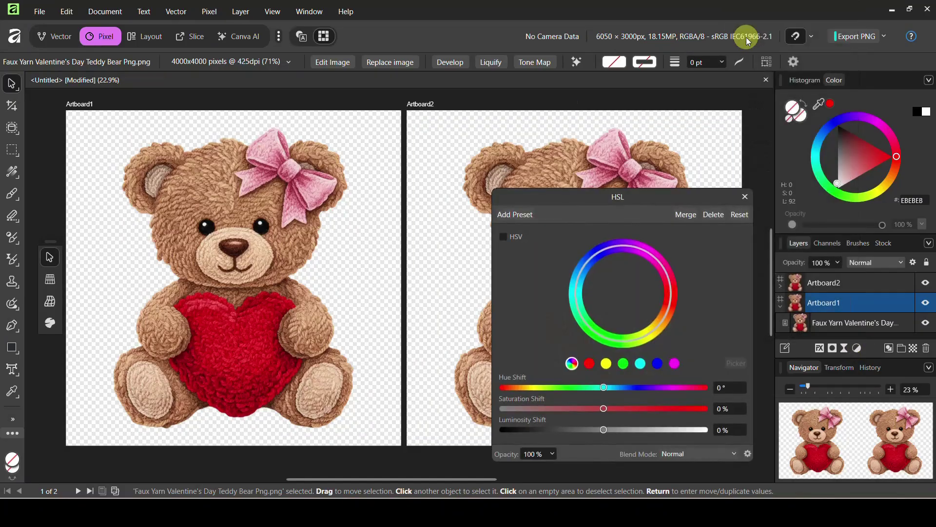
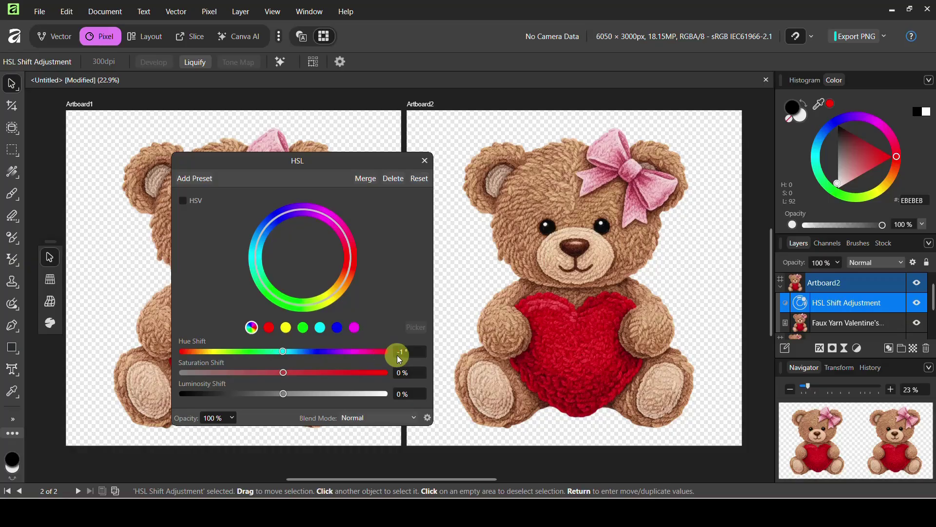
pyautogui.write('0')
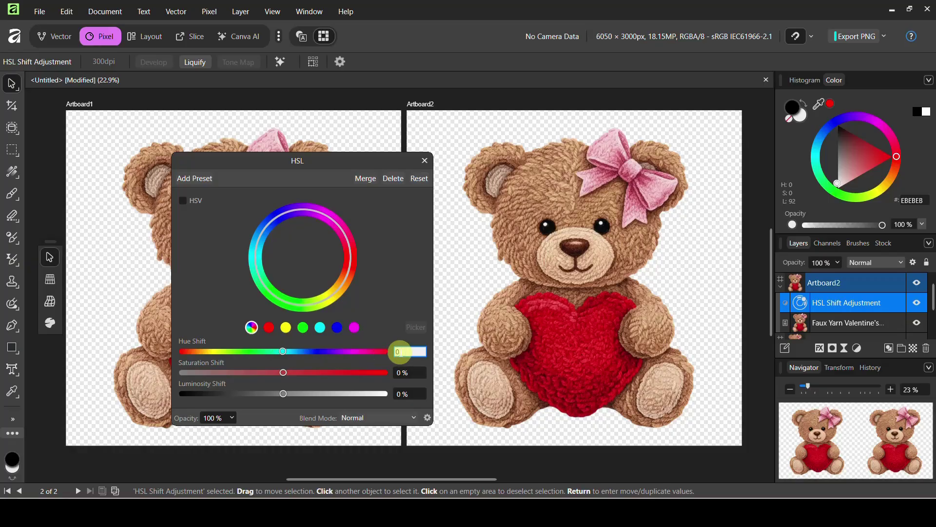
pyautogui.press('Return')
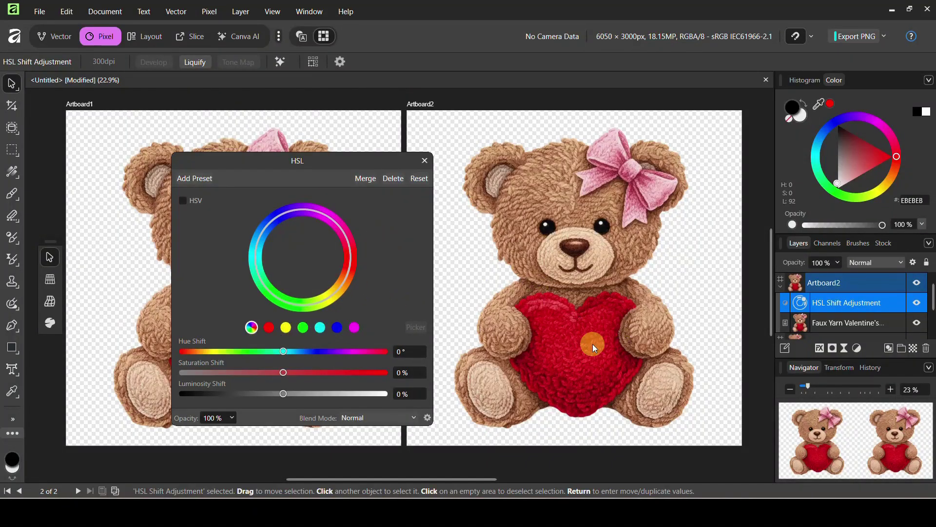
# Step: Recolour the bear copy's reds to hot pink with a positive hue shift, 52% saturation and 24% luminosity
pyautogui.click(270, 327)
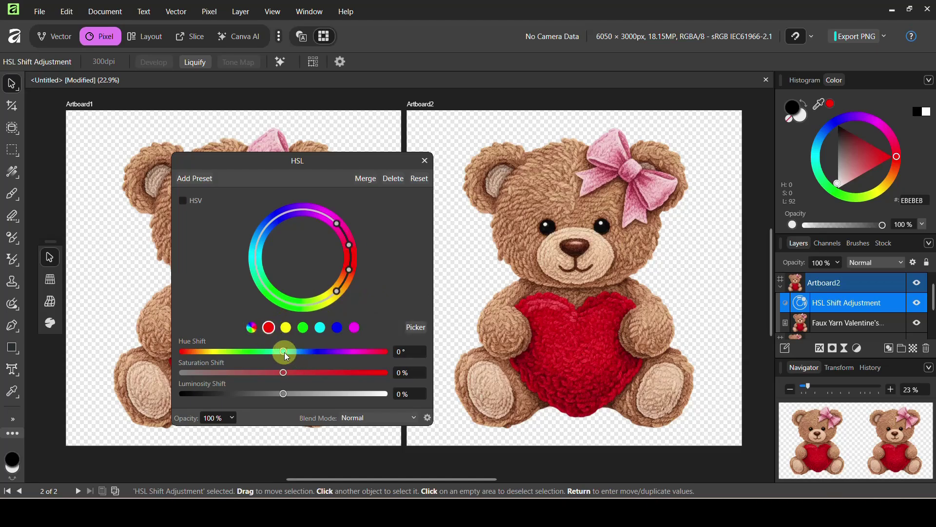
pyautogui.moveTo(284, 352)
pyautogui.mouseDown()
pyautogui.moveTo(365, 353)
pyautogui.moveTo(303, 352)
pyautogui.mouseUp()
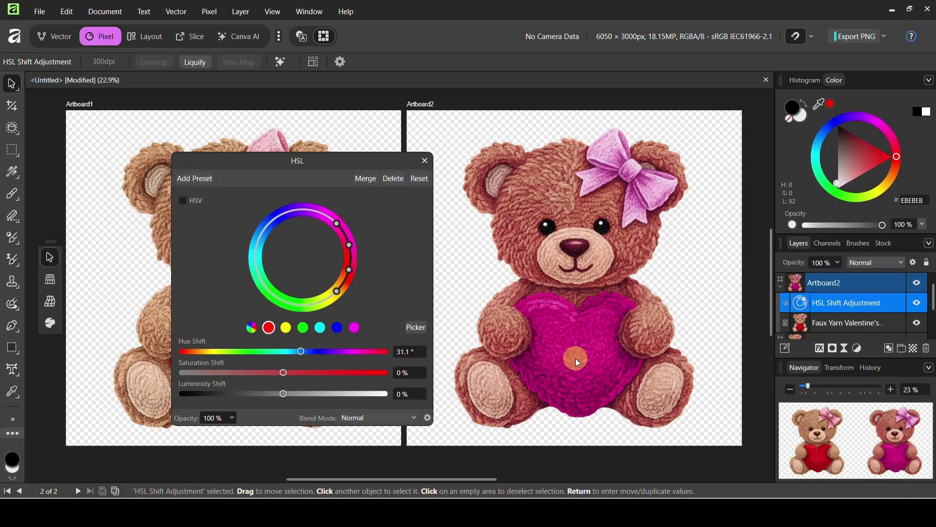
pyautogui.moveTo(292, 372); pyautogui.dragTo(253, 373)
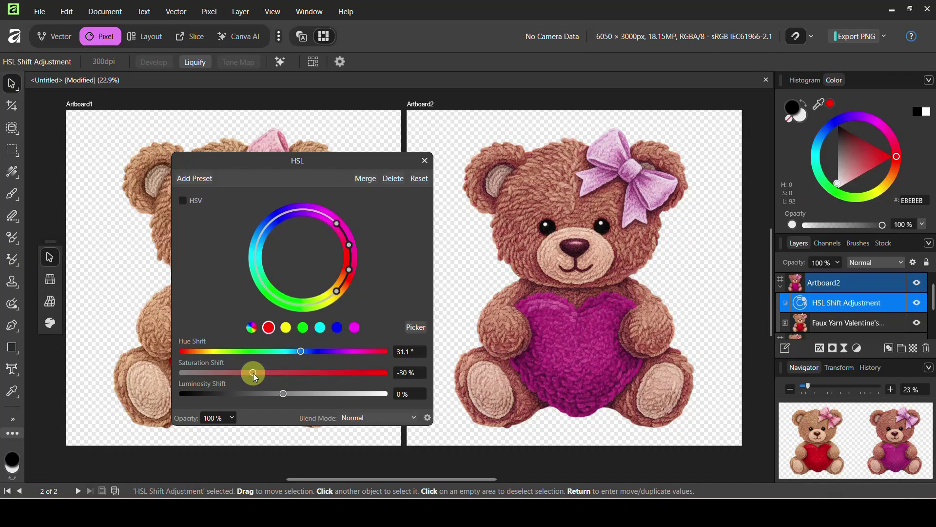
pyautogui.moveTo(253, 373); pyautogui.dragTo(336, 373)
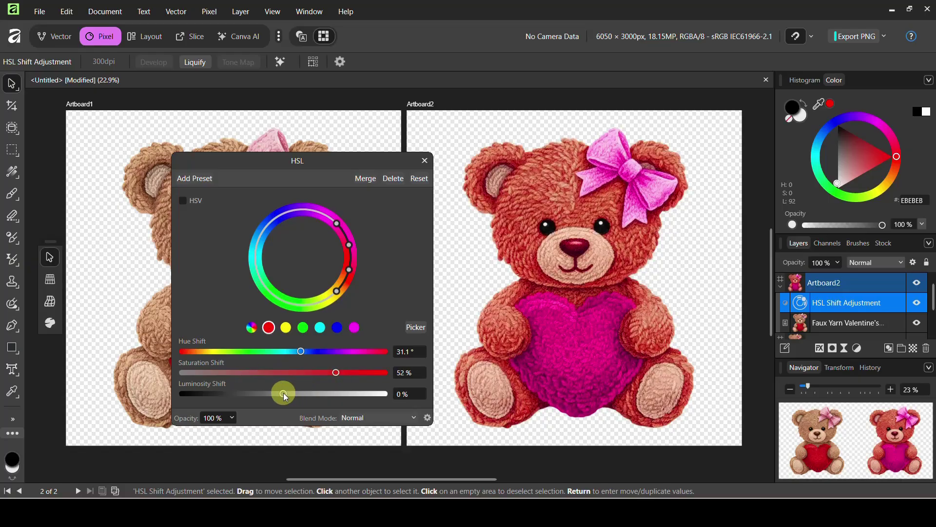
pyautogui.moveTo(283, 393); pyautogui.dragTo(308, 390)
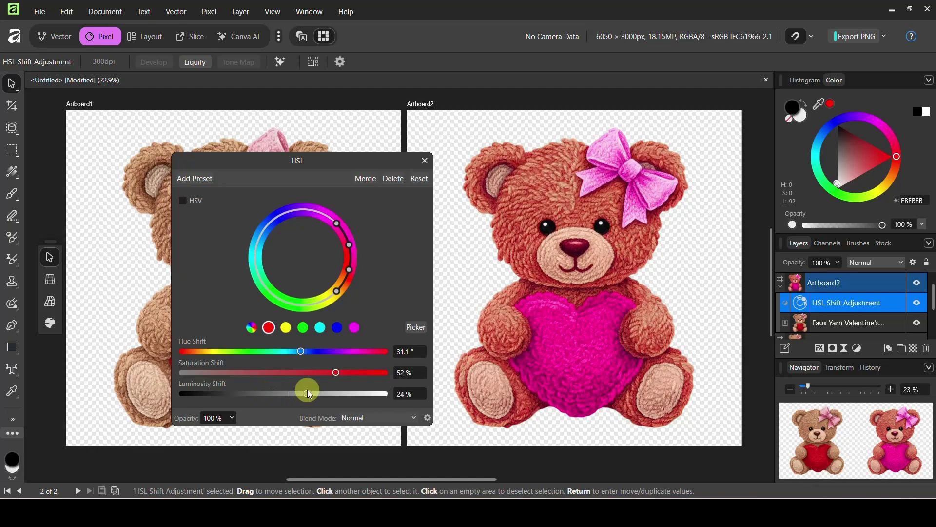
pyautogui.moveTo(301, 352); pyautogui.dragTo(294, 351)
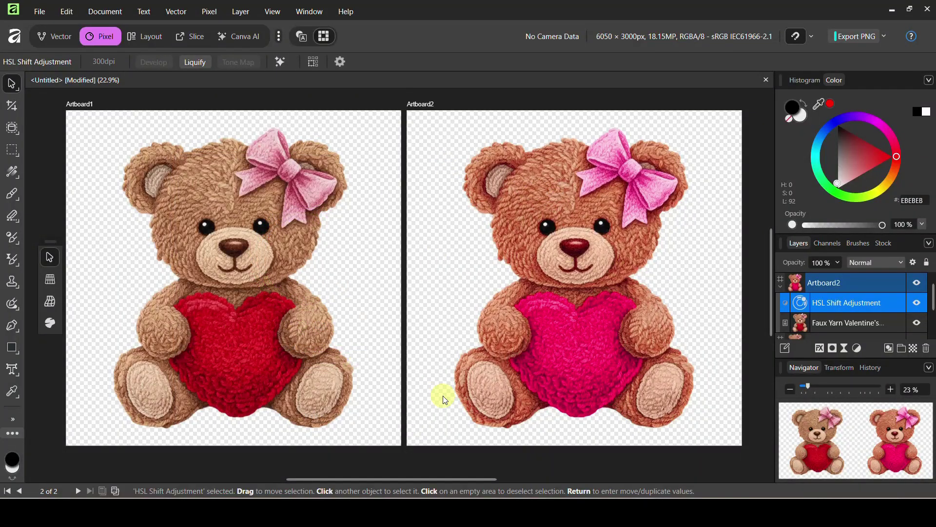
# Step: Add a second HSL adjustment to the bear copy, shifting only the yellows by -32.2° hue, 12% saturation and 35% luminosity
pyautogui.click(549, 318)
pyautogui.click(544, 226)
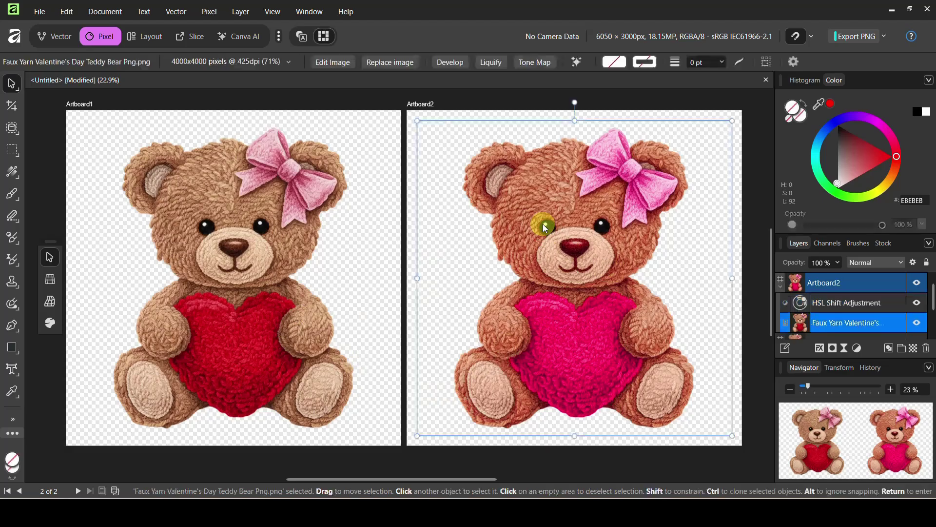
pyautogui.click(858, 347)
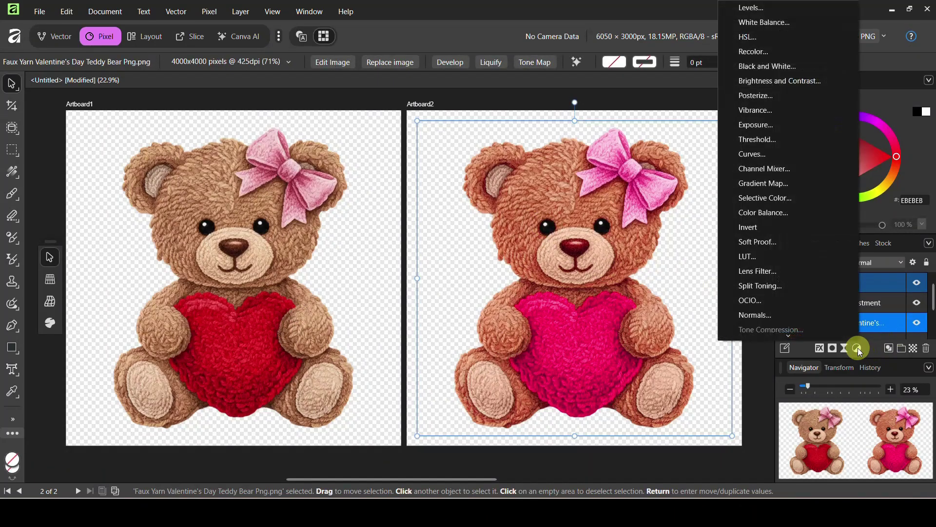
pyautogui.click(759, 38)
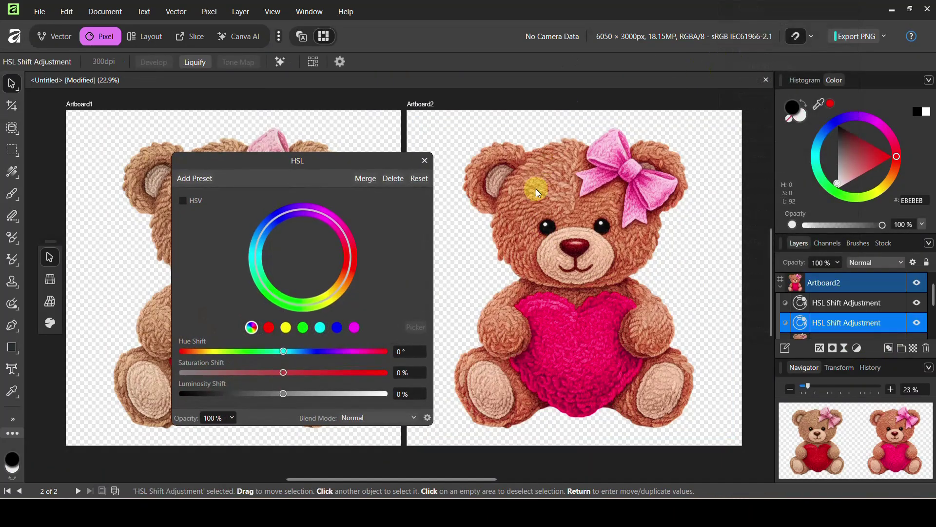
pyautogui.click(287, 329)
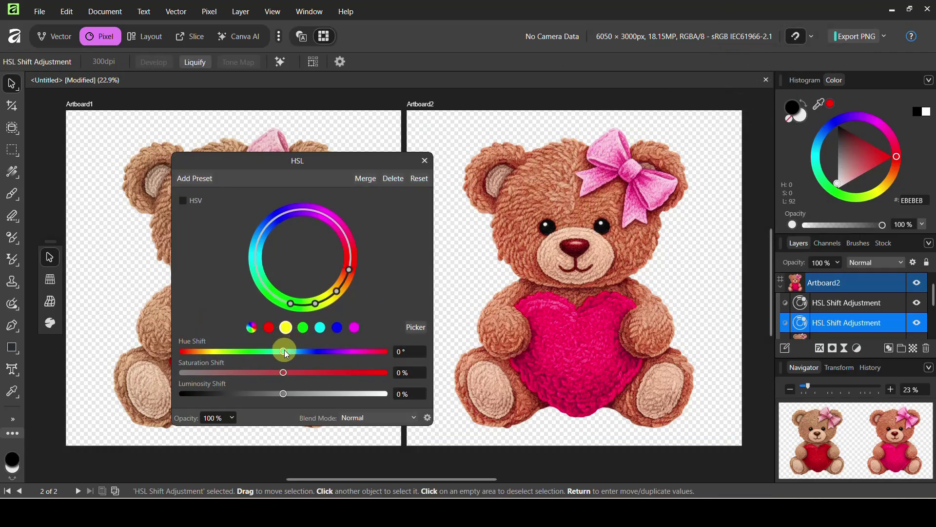
pyautogui.moveTo(284, 351); pyautogui.dragTo(318, 393)
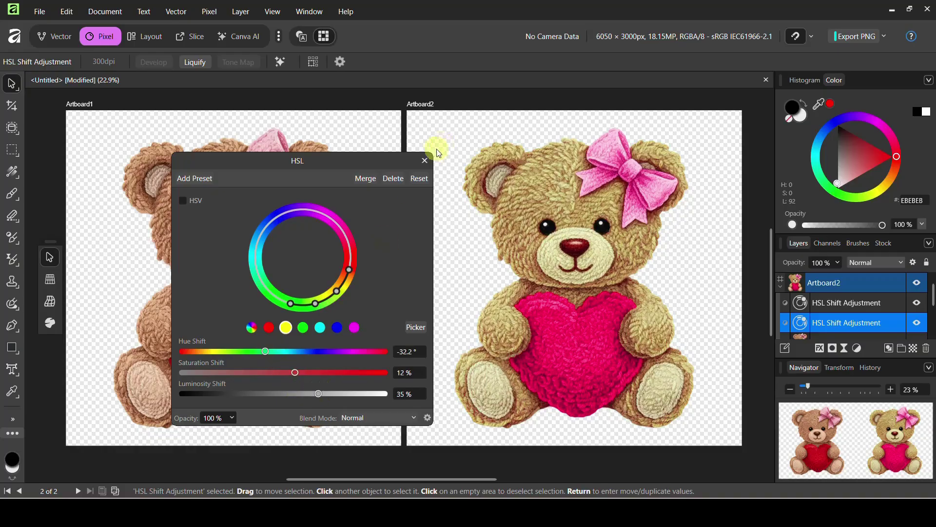
pyautogui.click(424, 160)
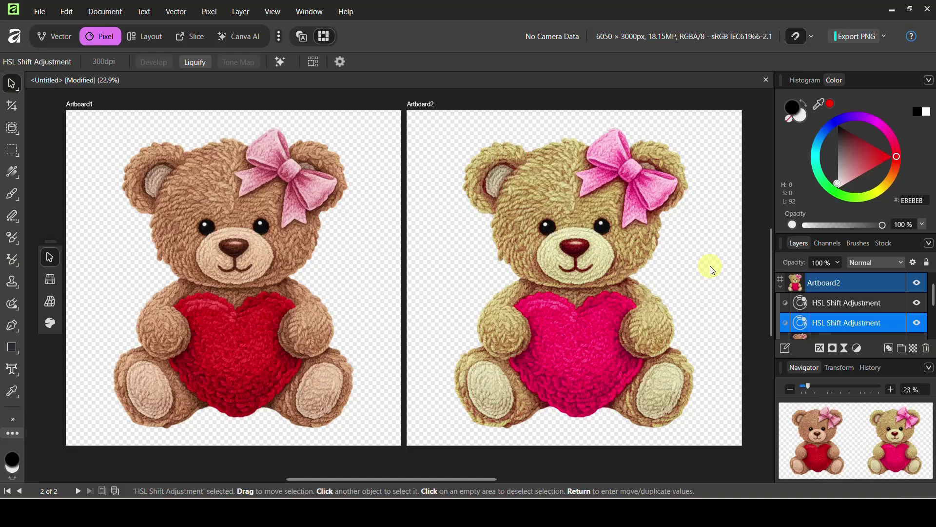
# Step: Delete both HSL Shift adjustments from the bear copy on Artboard2 to restore its original colours
pyautogui.scroll(-1, 833, 317)
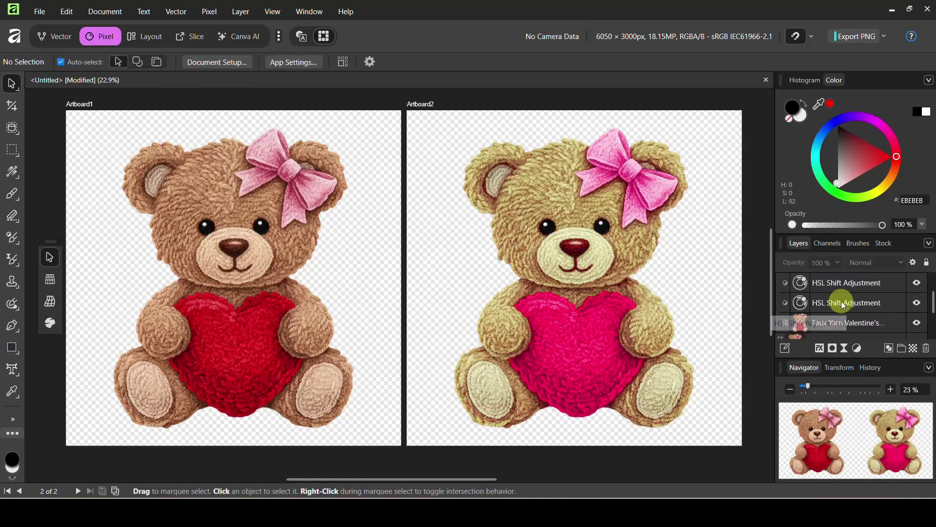
pyautogui.rightClick(836, 303)
pyautogui.click(796, 145)
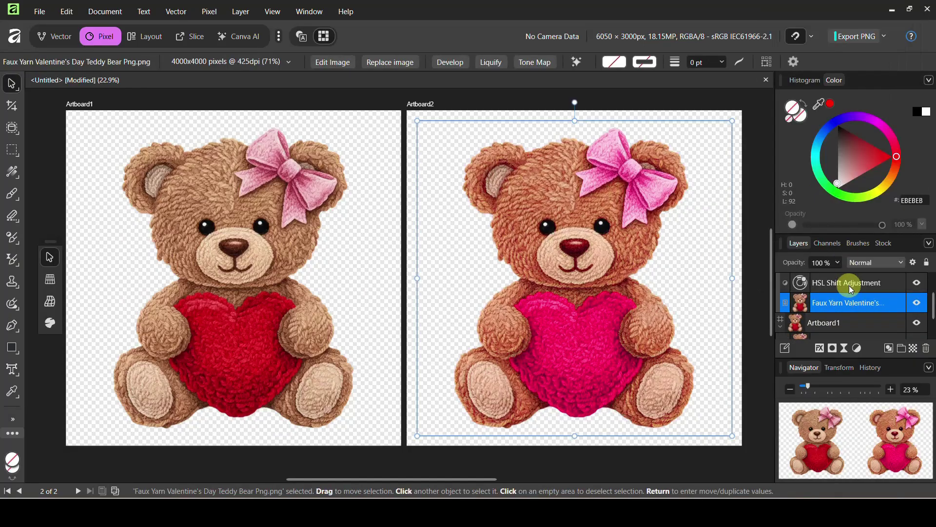
pyautogui.rightClick(848, 304)
pyautogui.click(751, 318)
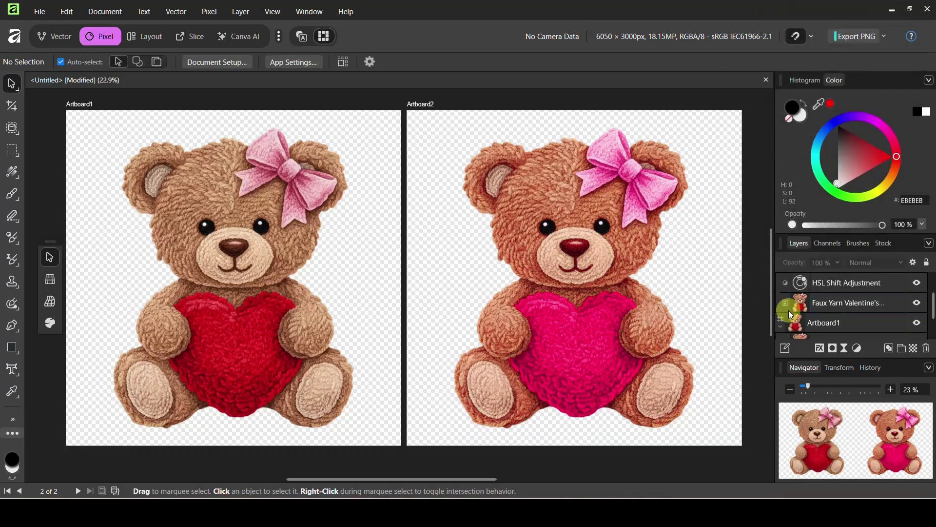
pyautogui.scroll(1, 827, 302)
pyautogui.click(827, 302)
pyautogui.rightClick(827, 301)
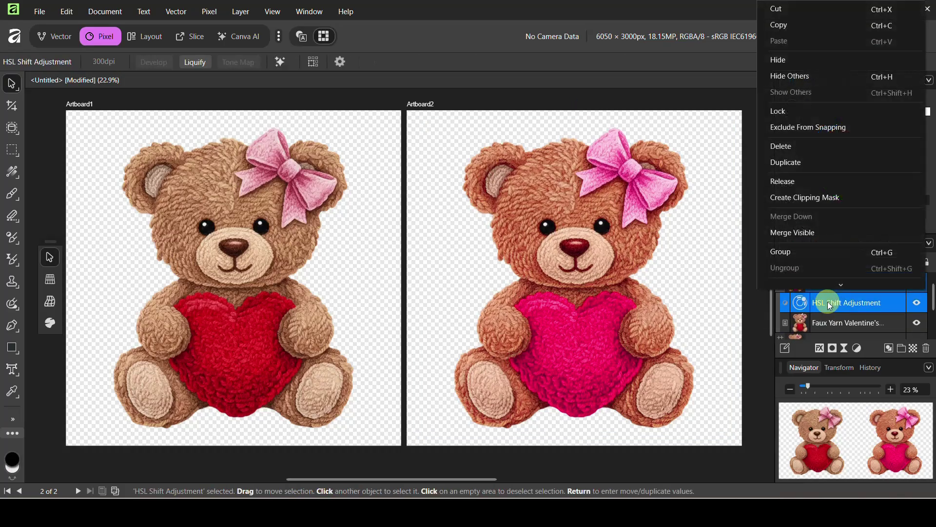
pyautogui.click(783, 146)
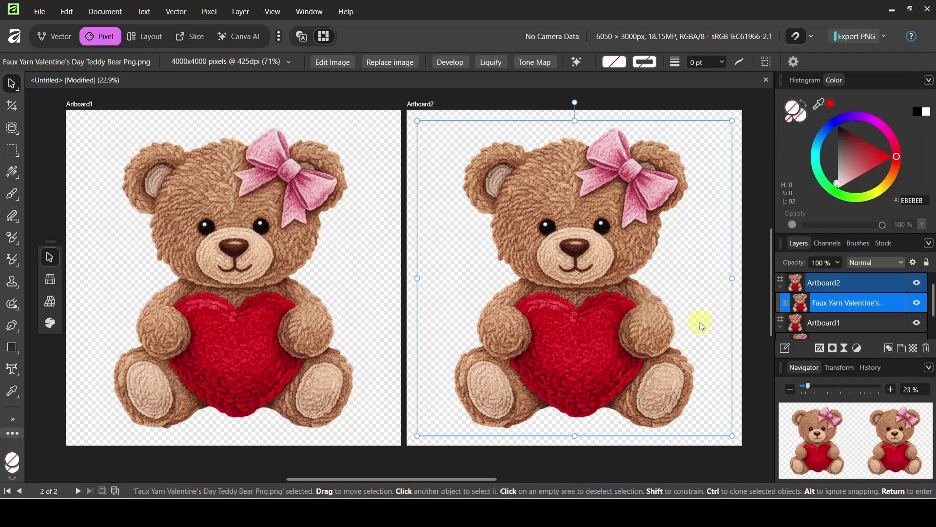
# Step: Add a Recolor adjustment to the bear copy on Artboard2 with hue 227.8°, saturation 52% and lightness -16%
pyautogui.click(857, 348)
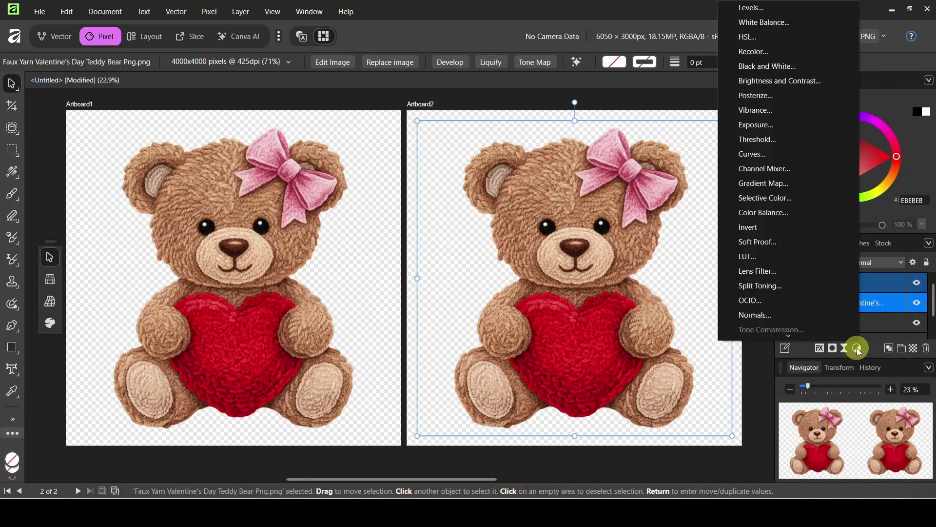
pyautogui.click(745, 52)
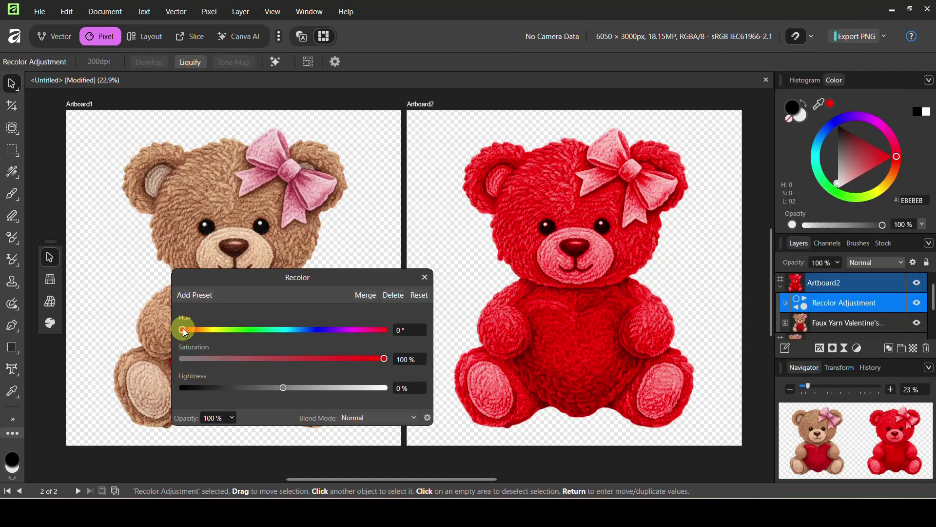
pyautogui.moveTo(183, 327); pyautogui.dragTo(310, 329)
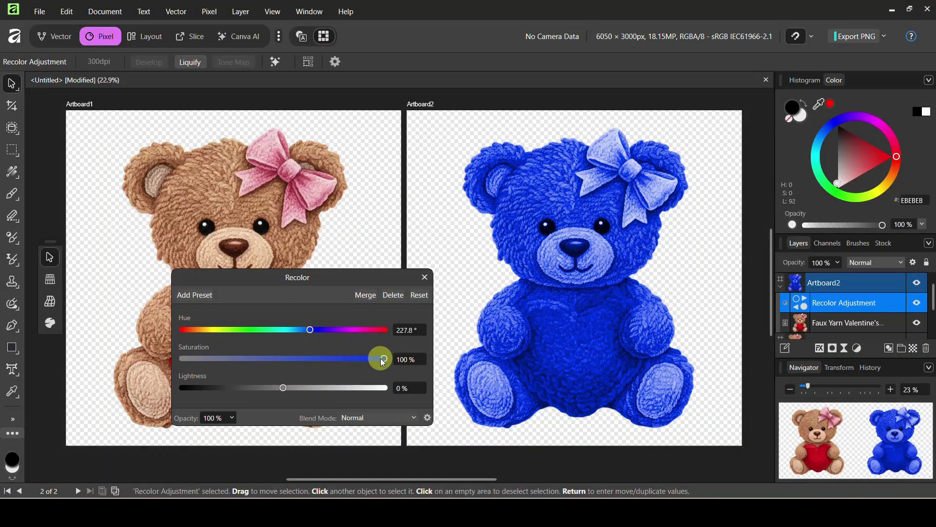
pyautogui.moveTo(375, 361); pyautogui.dragTo(267, 385)
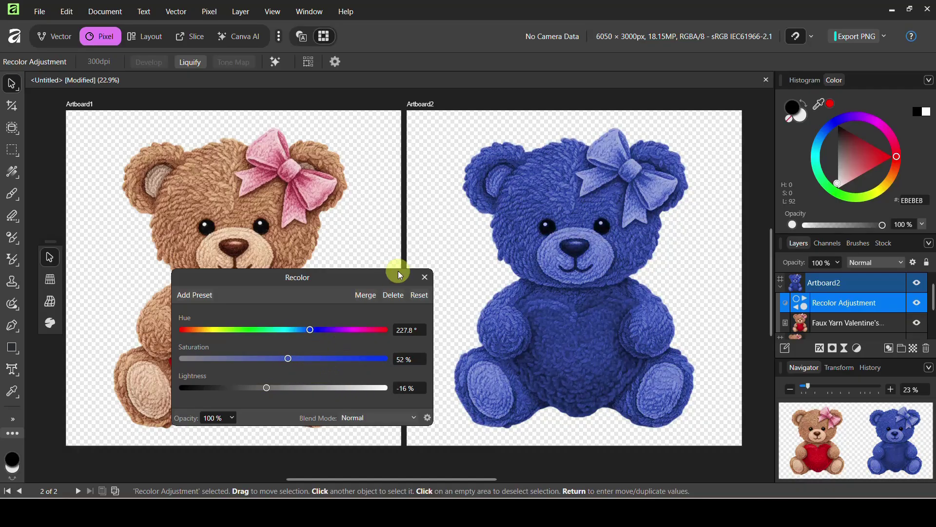
pyautogui.click(425, 277)
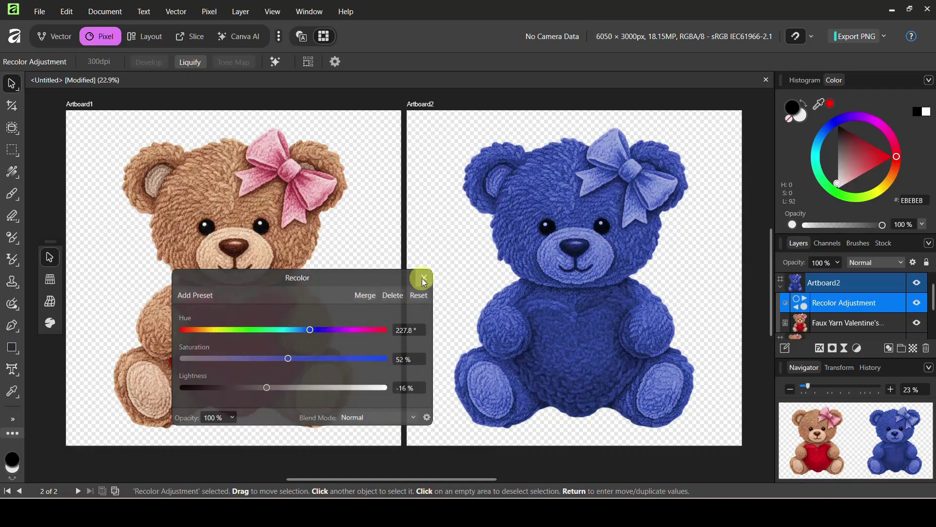
# Step: Delete the Recolor adjustment and the bear copy, leaving Artboard2 empty
pyautogui.rightClick(858, 301)
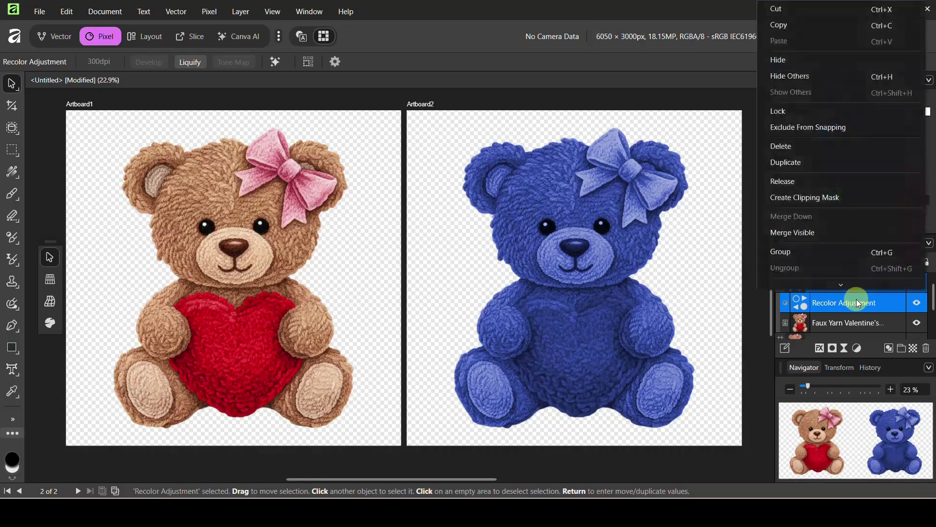
pyautogui.click(795, 143)
pyautogui.click(759, 233)
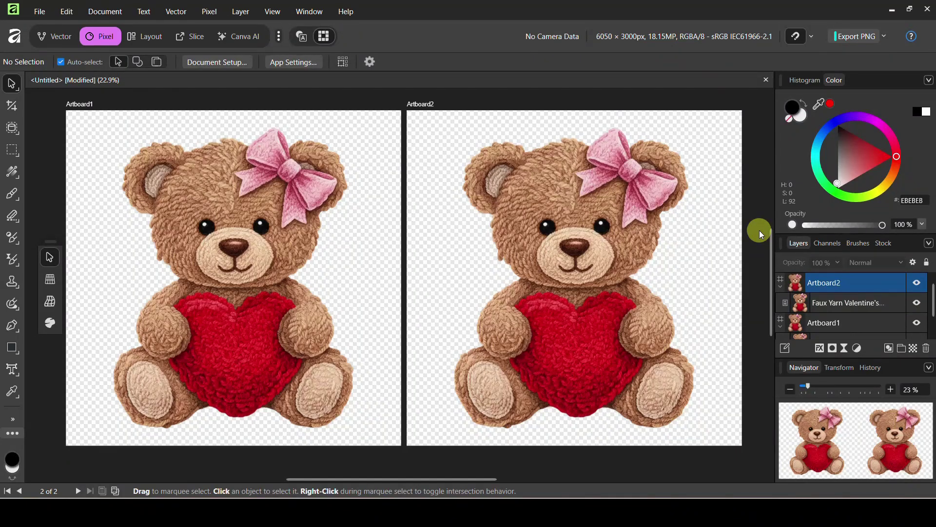
pyautogui.click(575, 294)
pyautogui.press('Delete')
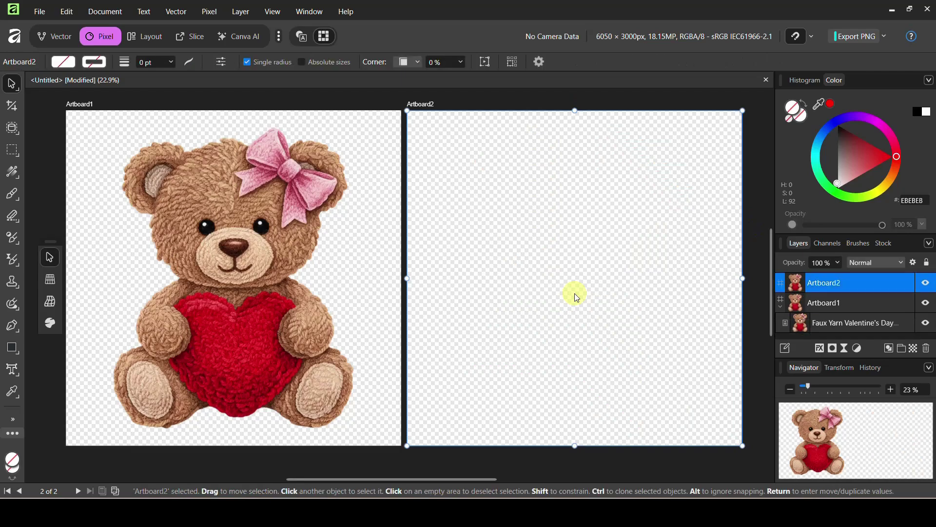
# Step: Select the bear on Artboard1 and set up the Selection Brush Tool in Add mode with a 52 px width
pyautogui.hscroll(-4, 575, 294)
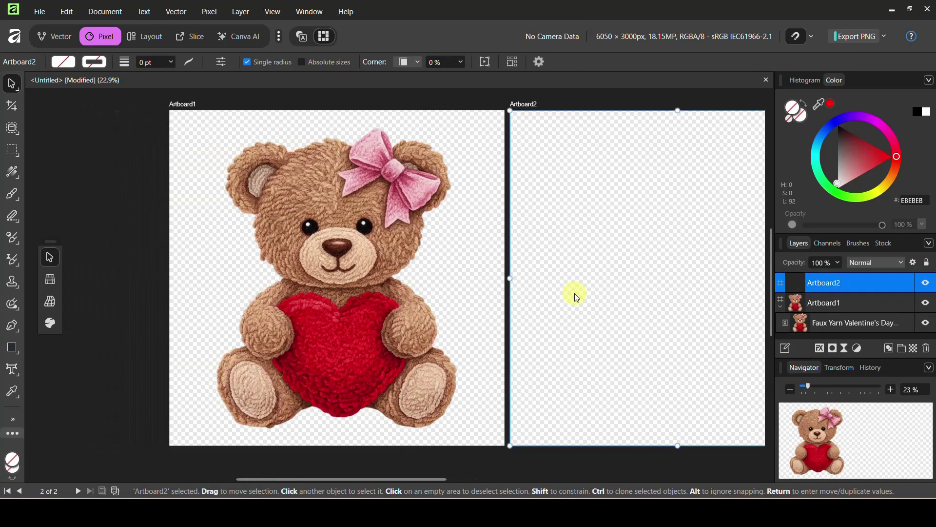
pyautogui.hscroll(-1, 574, 294)
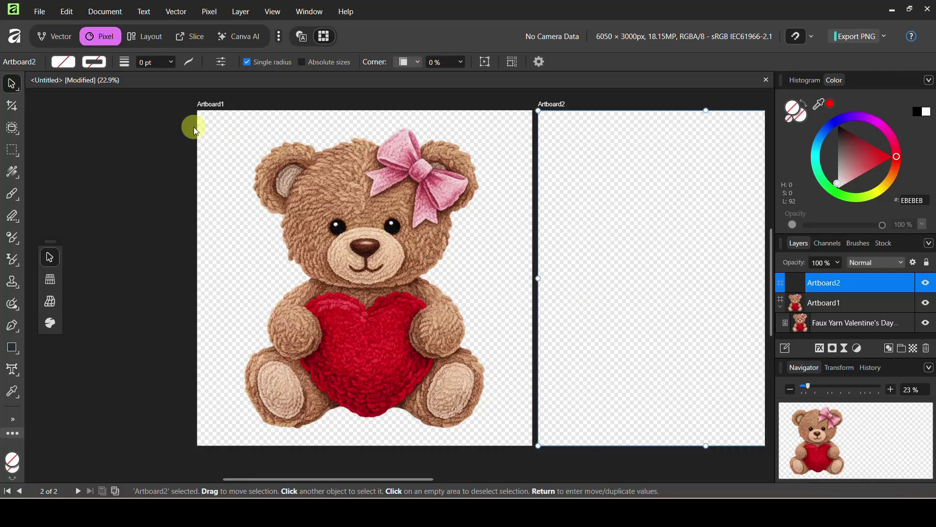
pyautogui.click(357, 241)
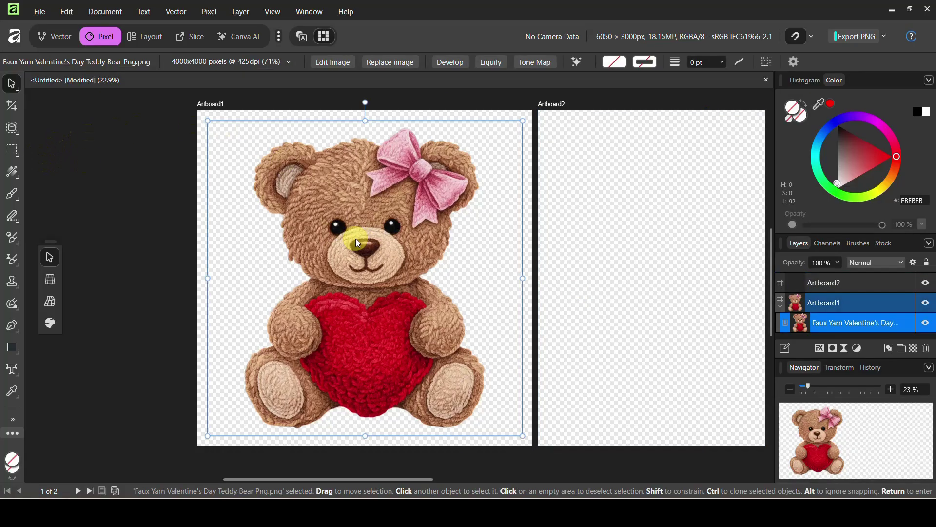
pyautogui.rightClick(18, 134)
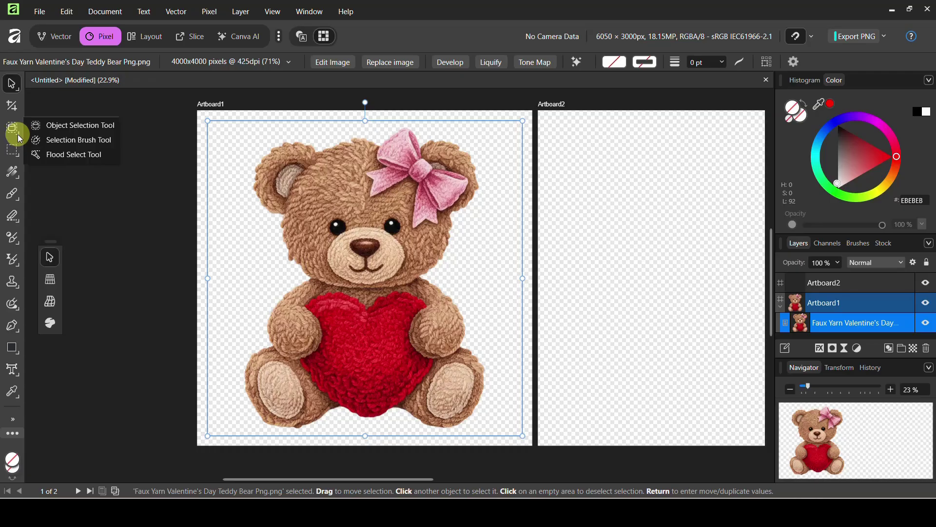
pyautogui.click(57, 140)
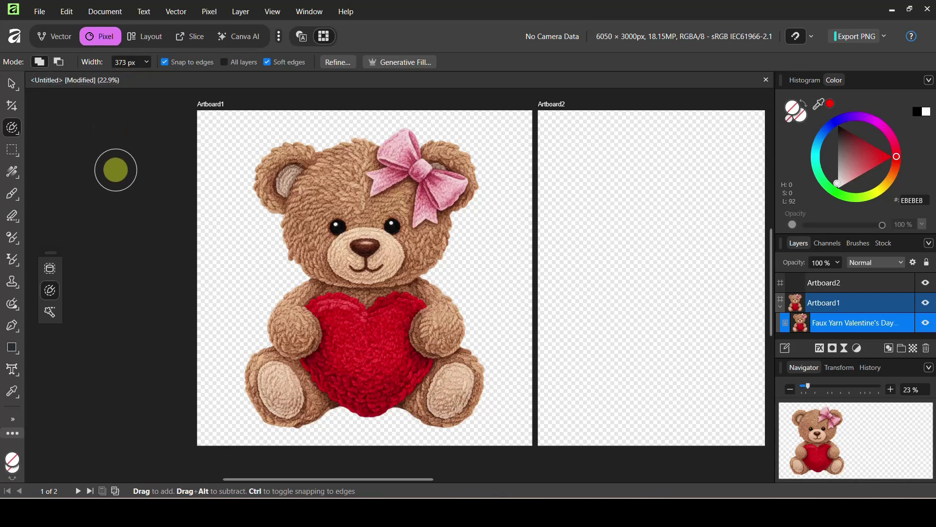
pyautogui.click(146, 64)
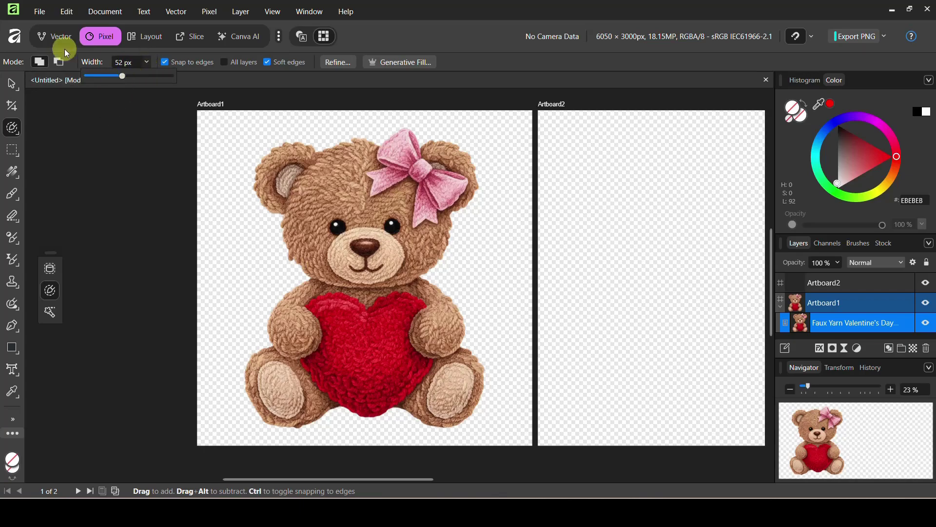
pyautogui.click(40, 61)
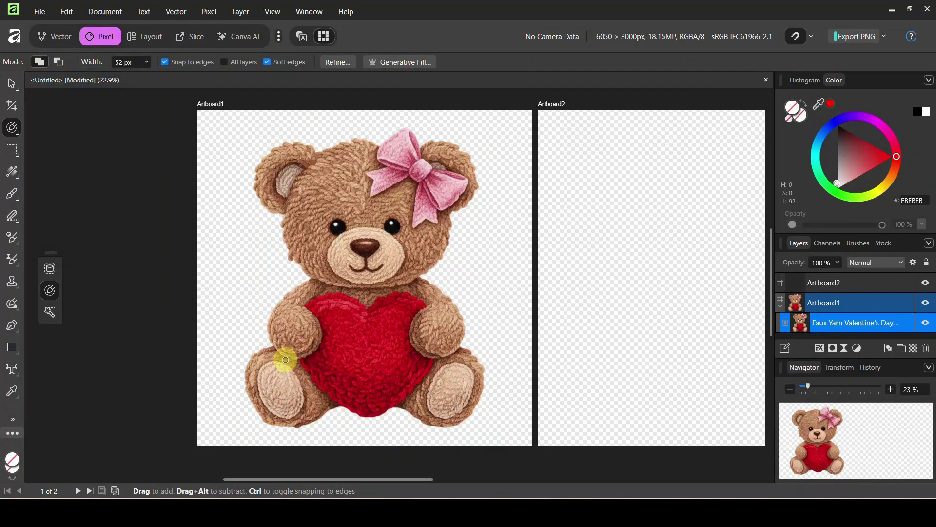
# Step: Set the selection brush width to 100 px and paint a selection over the bear's red heart
pyautogui.hotkey('ctrl', '+')
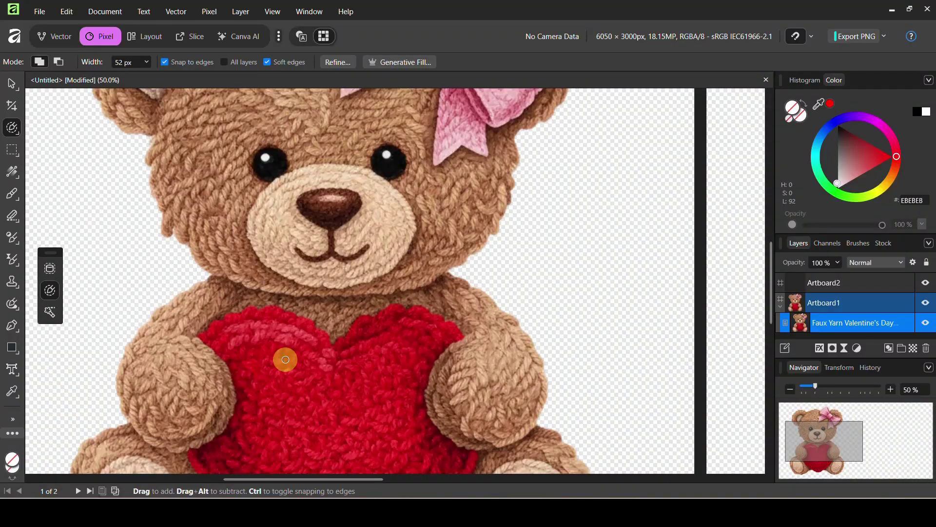
pyautogui.scroll(-2, 285, 359)
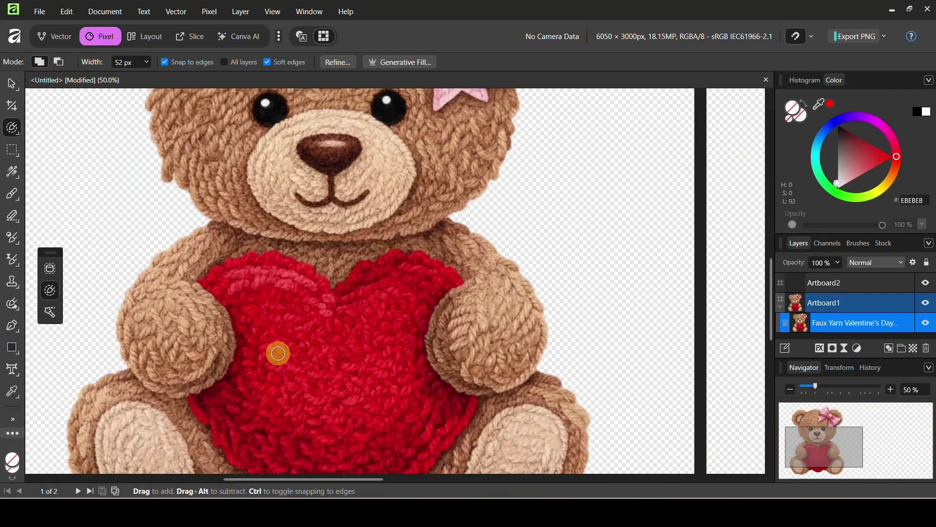
pyautogui.click(147, 63)
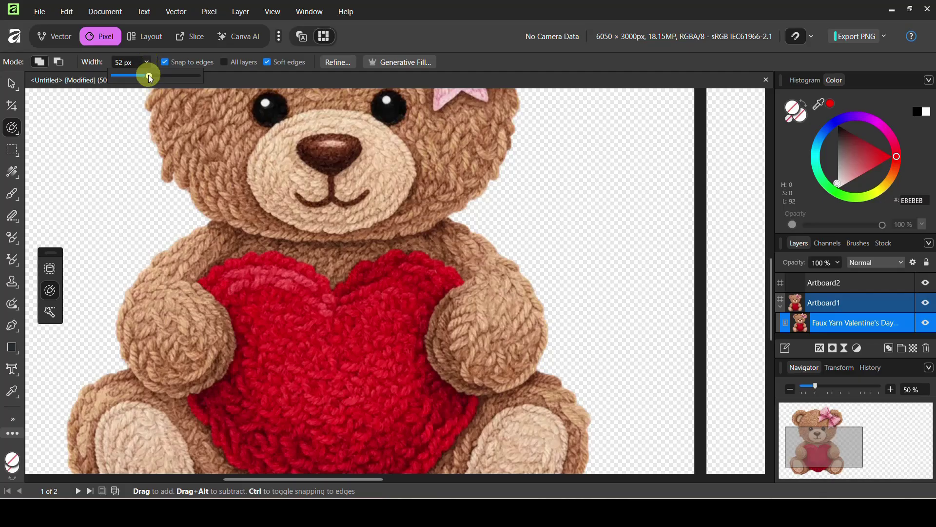
pyautogui.moveTo(149, 75); pyautogui.dragTo(156, 75)
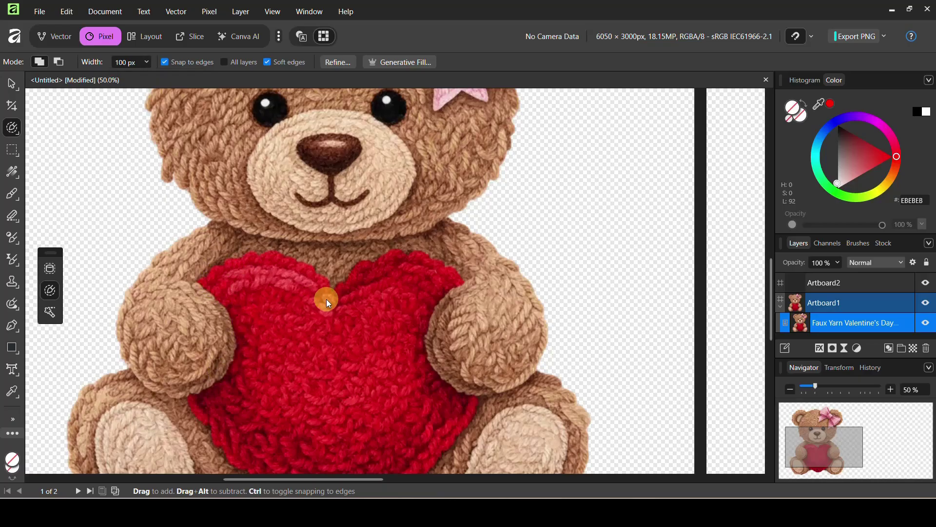
pyautogui.moveTo(288, 271)
pyautogui.mouseDown()
pyautogui.moveTo(235, 274)
pyautogui.moveTo(251, 332)
pyautogui.moveTo(247, 367)
pyautogui.moveTo(221, 406)
pyautogui.mouseUp()
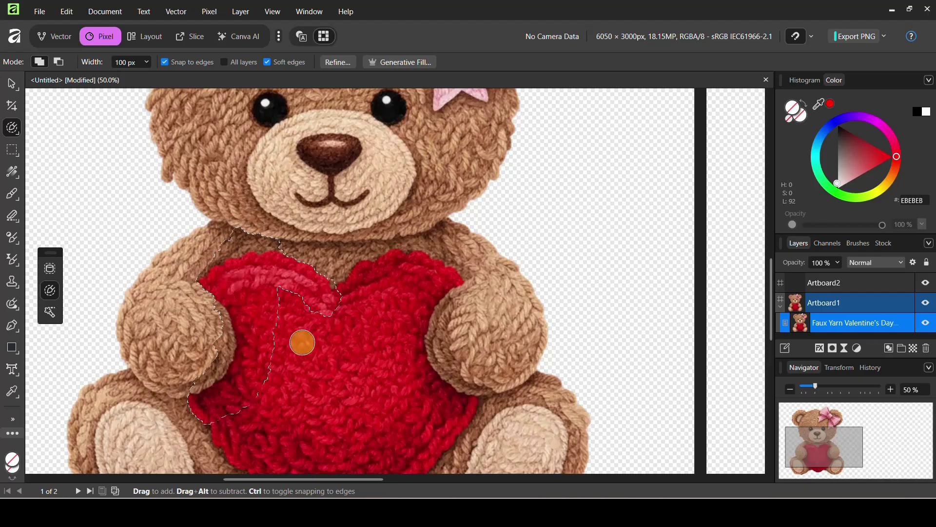
pyautogui.scroll(-1, 300, 341)
pyautogui.scroll(-1, 259, 371)
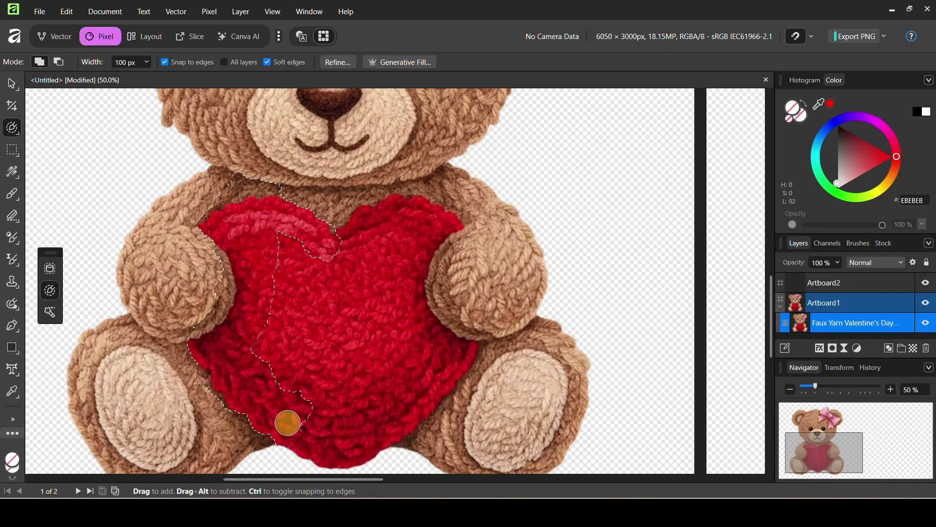
pyautogui.moveTo(287, 422)
pyautogui.mouseDown()
pyautogui.moveTo(317, 434)
pyautogui.moveTo(355, 428)
pyautogui.moveTo(395, 406)
pyautogui.moveTo(436, 352)
pyautogui.moveTo(406, 277)
pyautogui.moveTo(424, 223)
pyautogui.moveTo(392, 220)
pyautogui.moveTo(367, 234)
pyautogui.moveTo(369, 269)
pyautogui.moveTo(335, 282)
pyautogui.mouseUp()
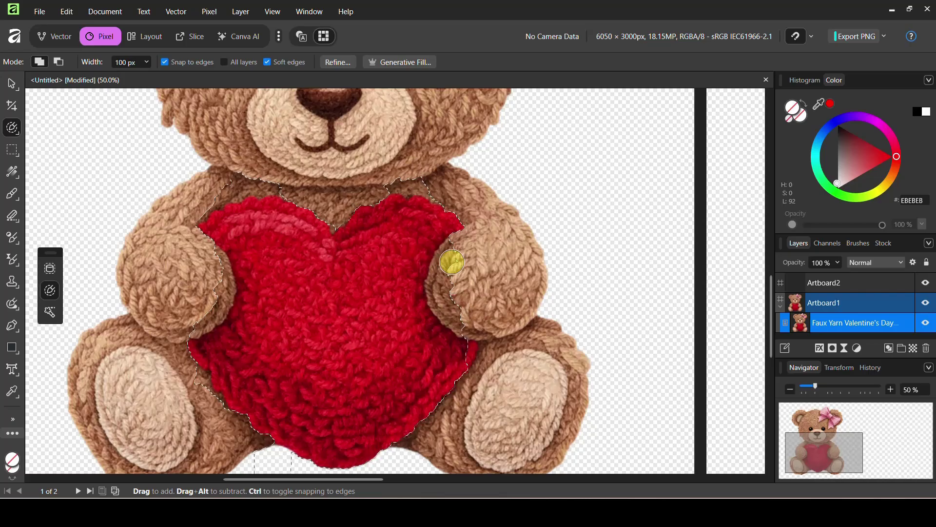
pyautogui.moveTo(218, 310)
pyautogui.mouseDown()
pyautogui.moveTo(311, 424)
pyautogui.moveTo(448, 373)
pyautogui.mouseUp()
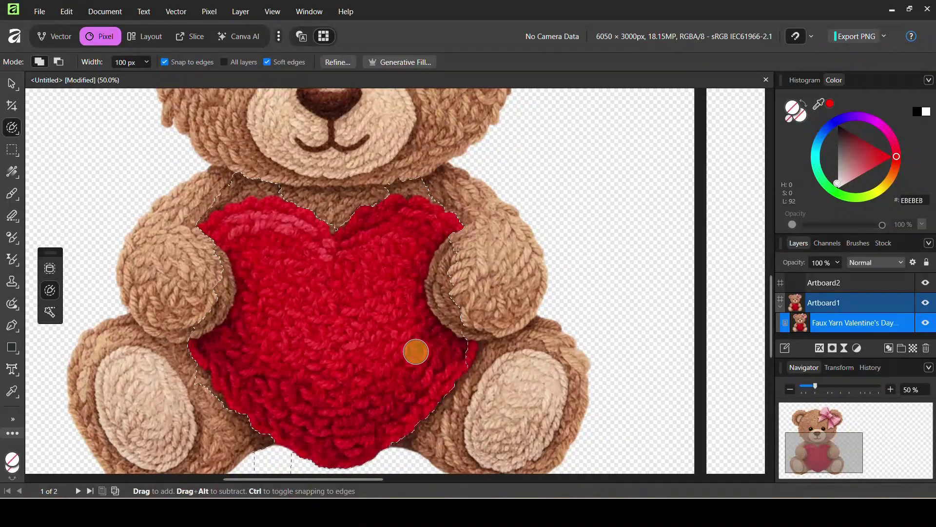
# Step: Subtract the stray fur around the heart's upper lobes and beside both arms from the selection with a 44 px brush
pyautogui.scroll(-3, 415, 352)
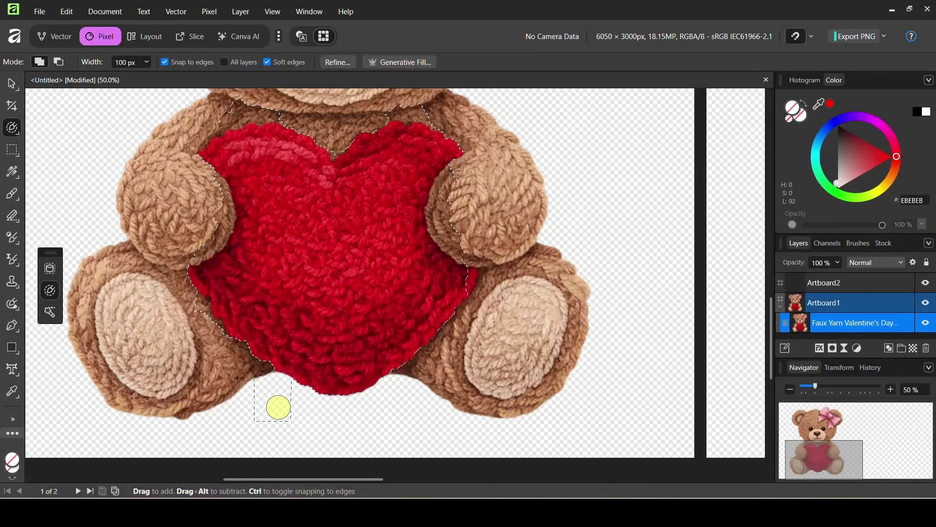
pyautogui.scroll(4, 334, 392)
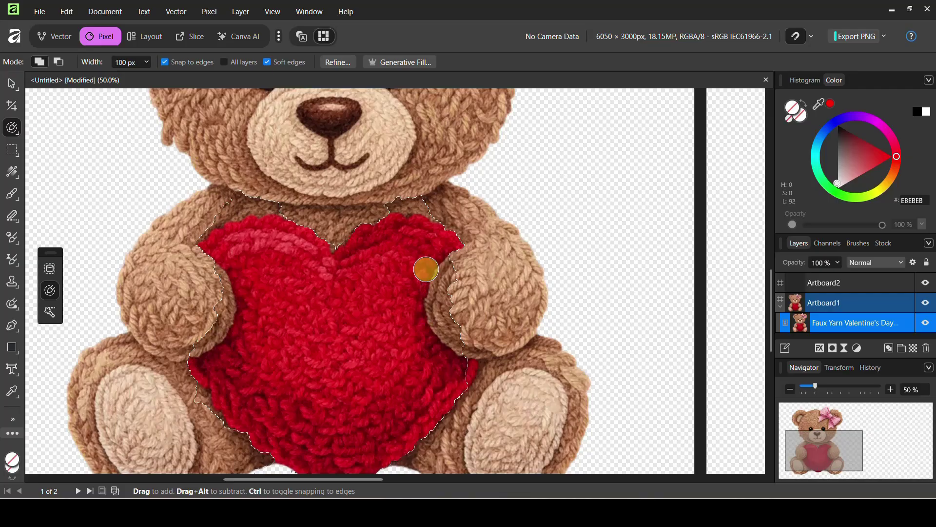
pyautogui.click(59, 63)
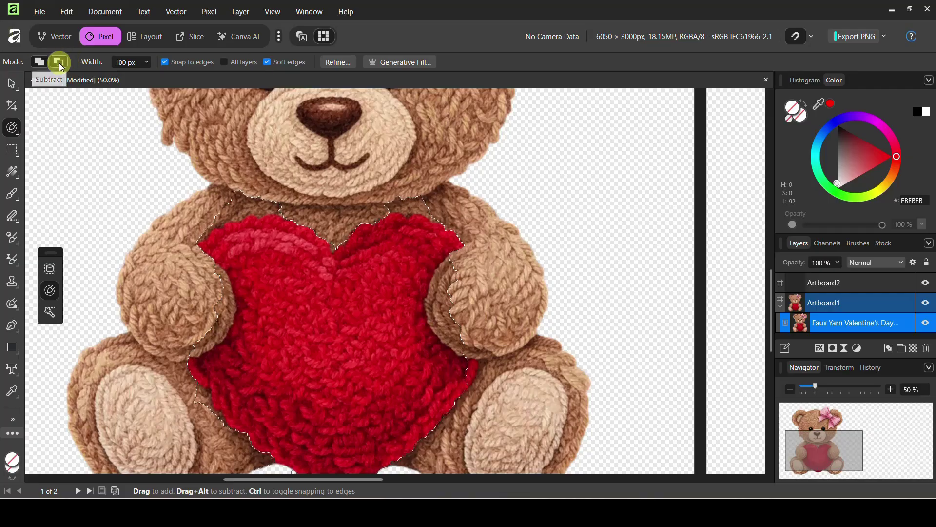
pyautogui.click(148, 63)
pyautogui.moveTo(148, 72); pyautogui.dragTo(138, 75)
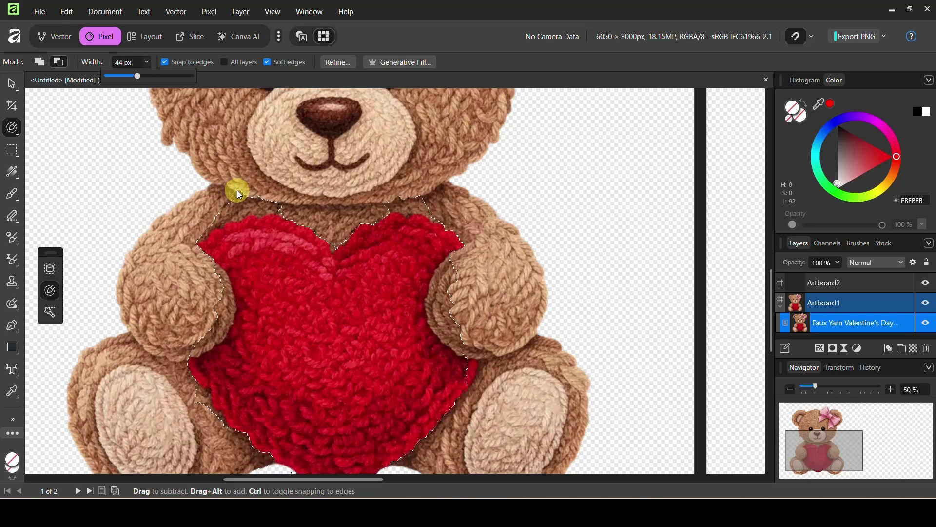
pyautogui.moveTo(236, 188)
pyautogui.mouseDown()
pyautogui.moveTo(258, 201)
pyautogui.moveTo(202, 231)
pyautogui.moveTo(223, 311)
pyautogui.moveTo(202, 384)
pyautogui.moveTo(197, 366)
pyautogui.moveTo(197, 358)
pyautogui.moveTo(253, 435)
pyautogui.moveTo(261, 416)
pyautogui.moveTo(404, 373)
pyautogui.moveTo(427, 347)
pyautogui.moveTo(452, 274)
pyautogui.moveTo(460, 169)
pyautogui.moveTo(441, 197)
pyautogui.moveTo(451, 235)
pyautogui.mouseUp()
pyautogui.scroll(-1, 220, 313)
pyautogui.scroll(-1, 257, 427)
pyautogui.scroll(-1, 257, 428)
pyautogui.scroll(1, 454, 239)
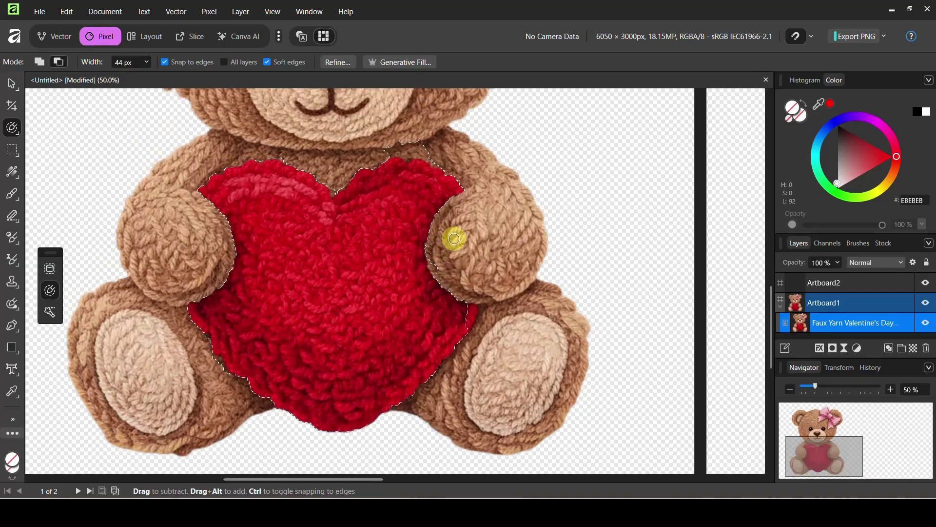
pyautogui.moveTo(467, 306); pyautogui.dragTo(465, 336)
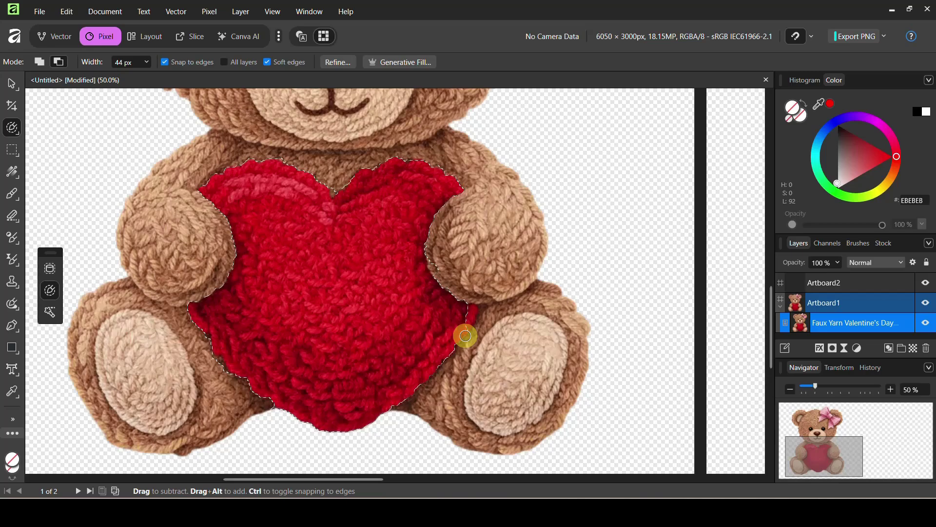
# Step: Set the selection brush width to 24 px and subtract the fur caught in the heart's upper notch
pyautogui.hotkey('ctrl', '1')
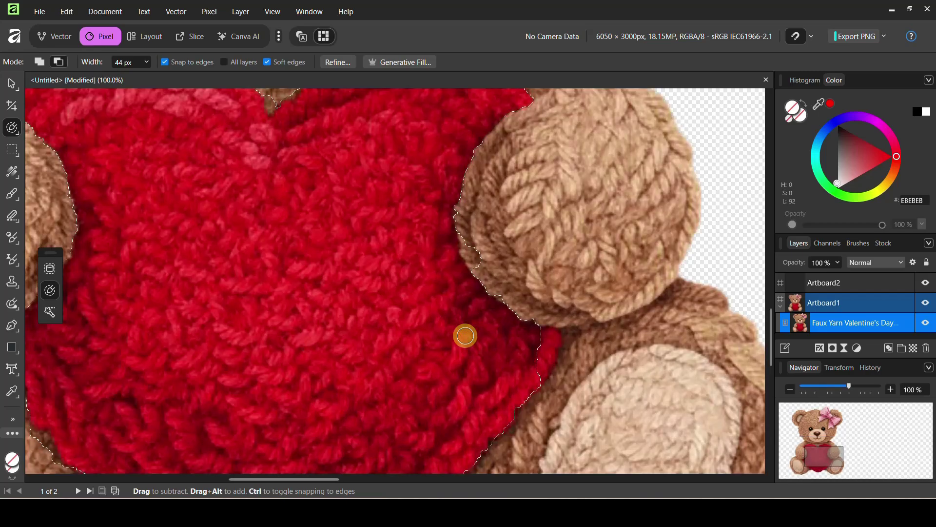
pyautogui.scroll(8, 465, 336)
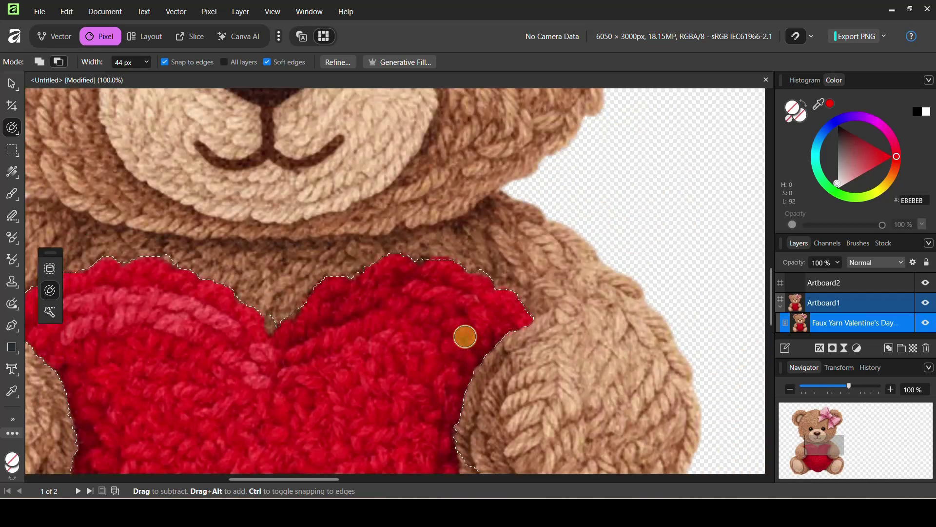
pyautogui.hscroll(-5, 465, 336)
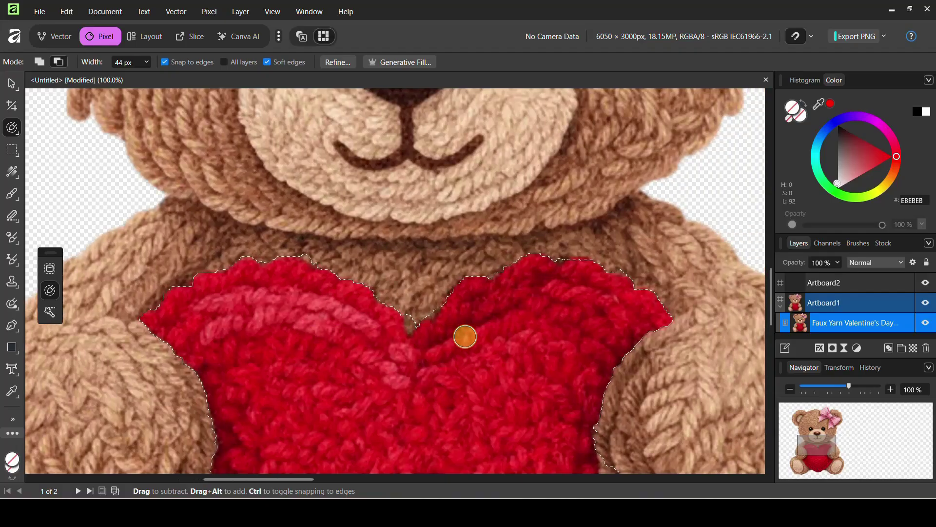
pyautogui.click(146, 62)
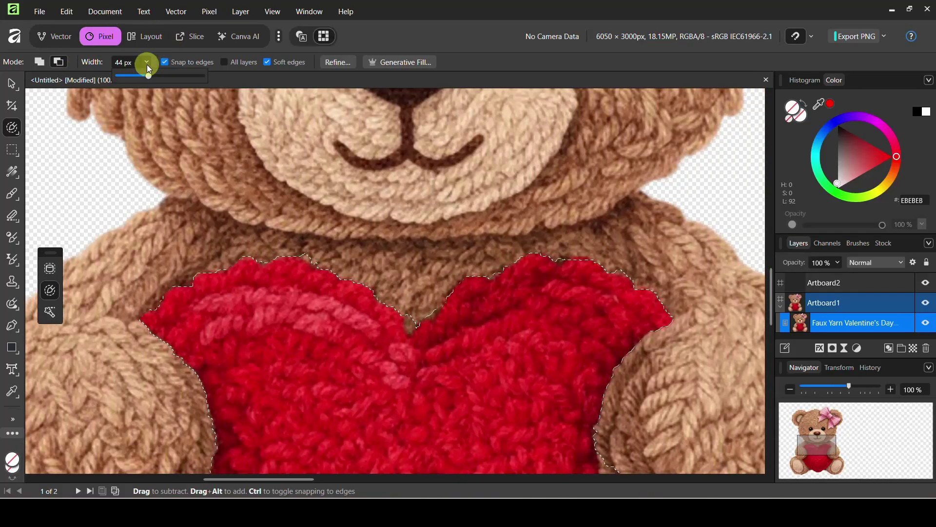
pyautogui.moveTo(147, 76); pyautogui.dragTo(134, 77)
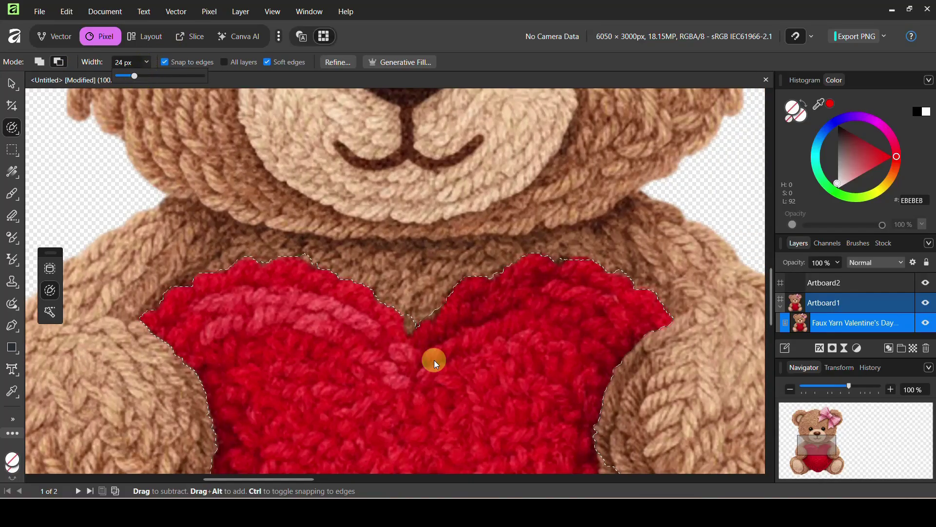
pyautogui.click(410, 318)
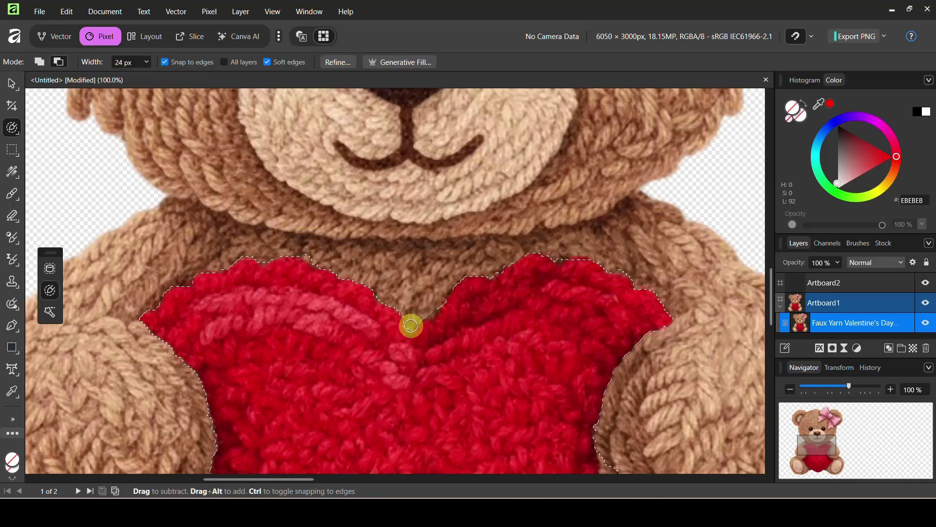
# Step: Subtract the leftover fur beside the right-hand paw and along the heart's lower-left edge from the selection
pyautogui.scroll(-6, 644, 356)
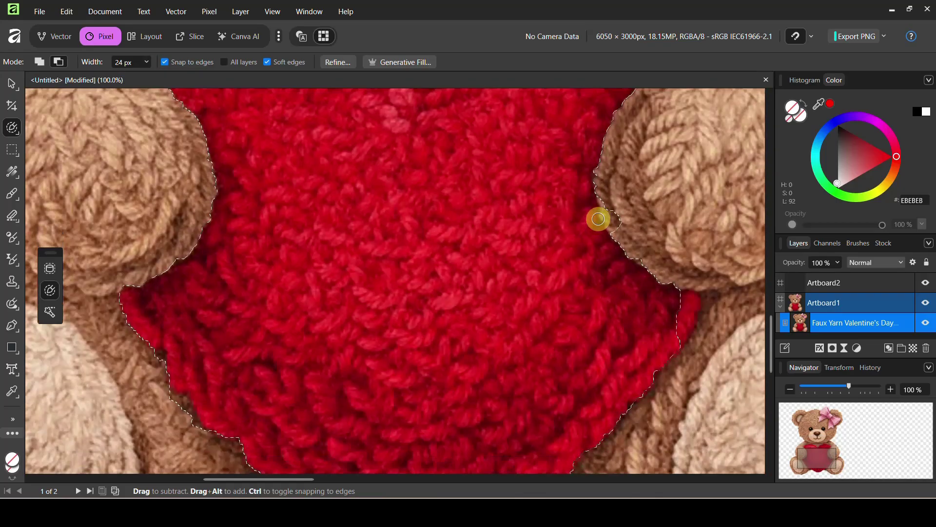
pyautogui.moveTo(599, 219)
pyautogui.mouseDown()
pyautogui.moveTo(604, 186)
pyautogui.moveTo(613, 216)
pyautogui.mouseUp()
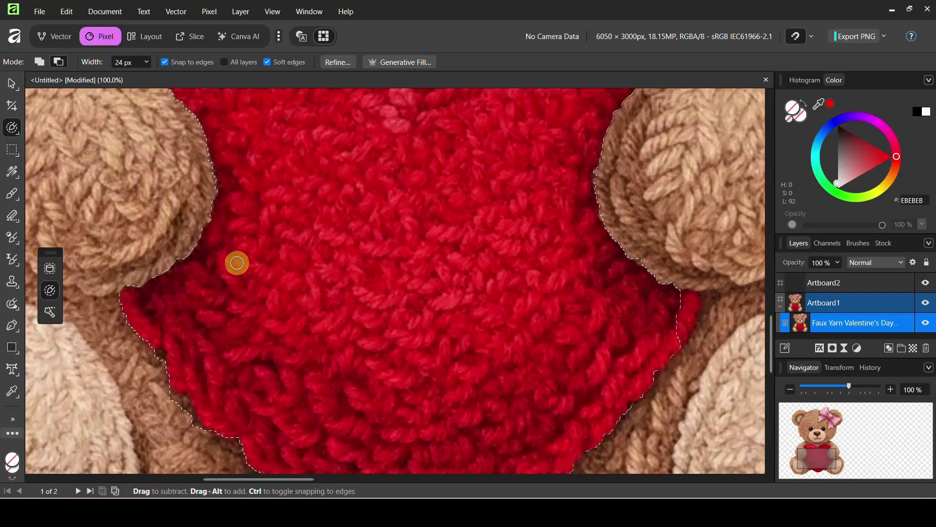
pyautogui.scroll(-5, 263, 238)
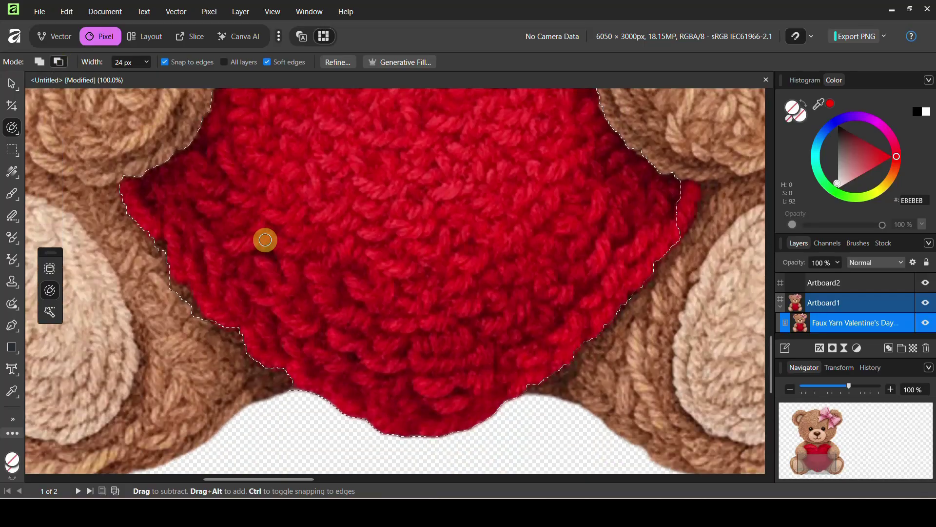
pyautogui.moveTo(188, 240)
pyautogui.mouseDown()
pyautogui.moveTo(167, 254)
pyautogui.moveTo(180, 253)
pyautogui.moveTo(157, 209)
pyautogui.mouseUp()
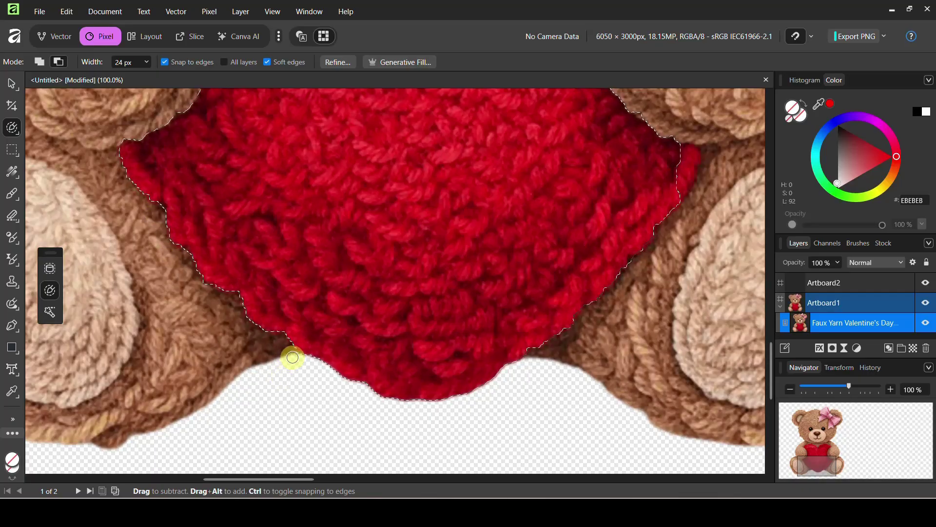
pyautogui.scroll(1, 634, 337)
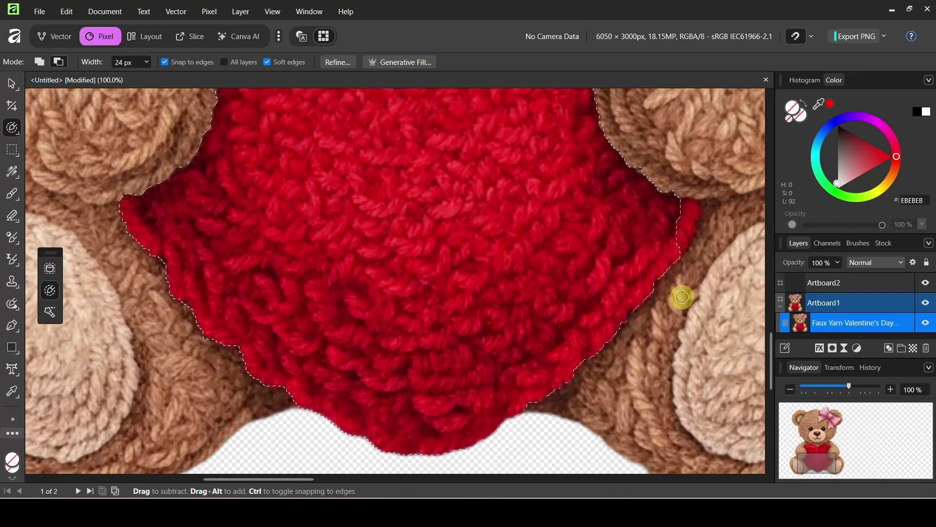
pyautogui.scroll(1, 673, 273)
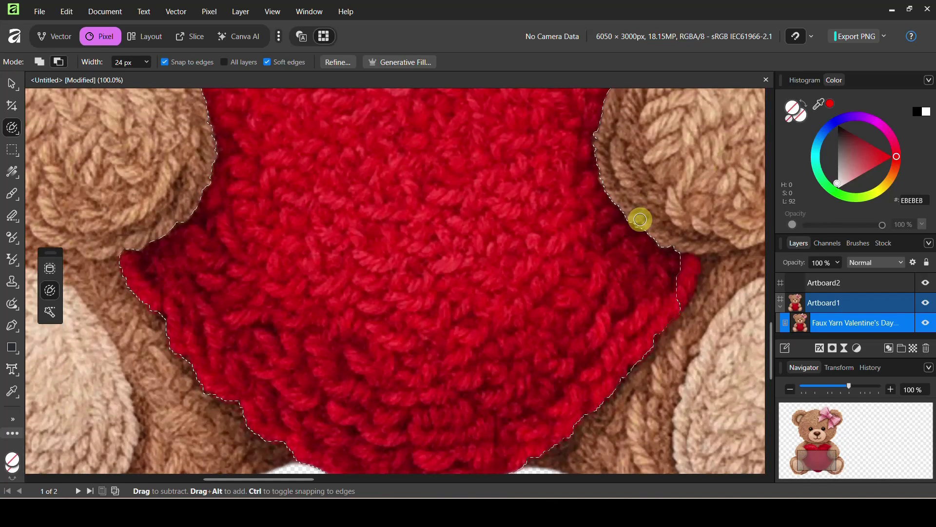
pyautogui.scroll(4, 648, 292)
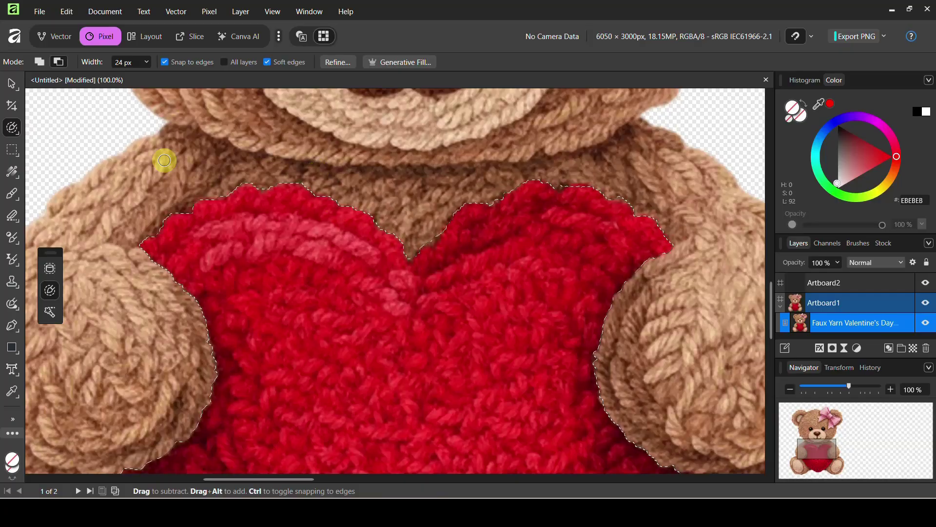
# Step: Switch the selection brush to Add mode and include the heart's missing tip below the right-hand paw
pyautogui.click(38, 63)
pyautogui.scroll(-5, 223, 300)
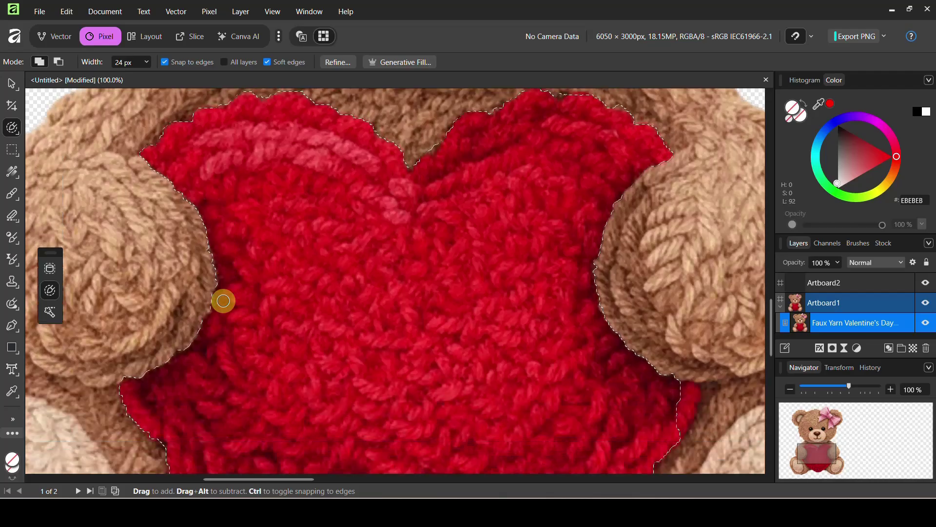
pyautogui.moveTo(623, 300); pyautogui.dragTo(691, 297)
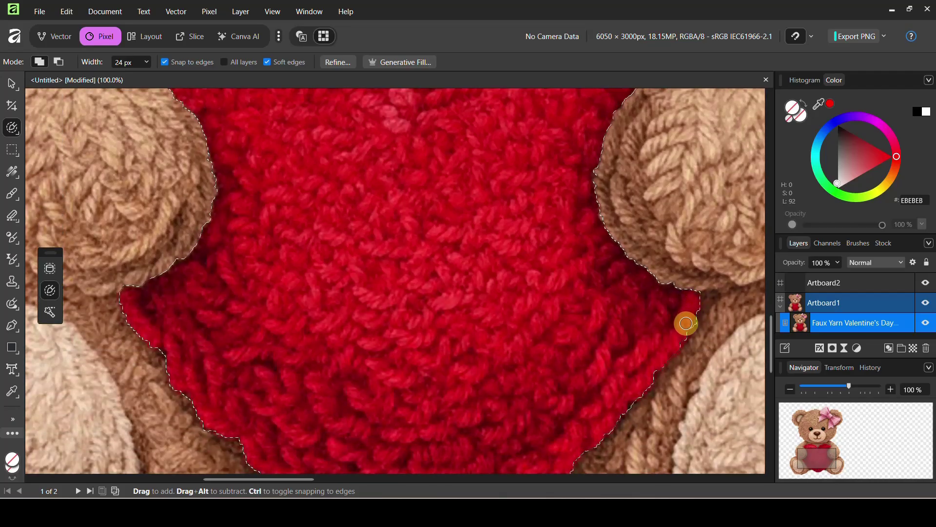
# Step: Examine the selection outline around the whole heart, checking the notch and lower edge up close
pyautogui.scroll(-5, 686, 323)
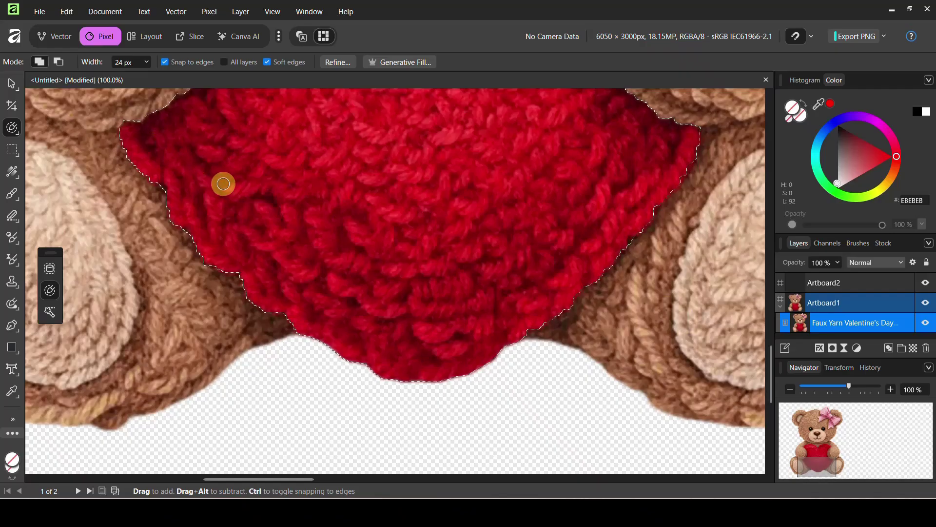
pyautogui.scroll(7, 268, 240)
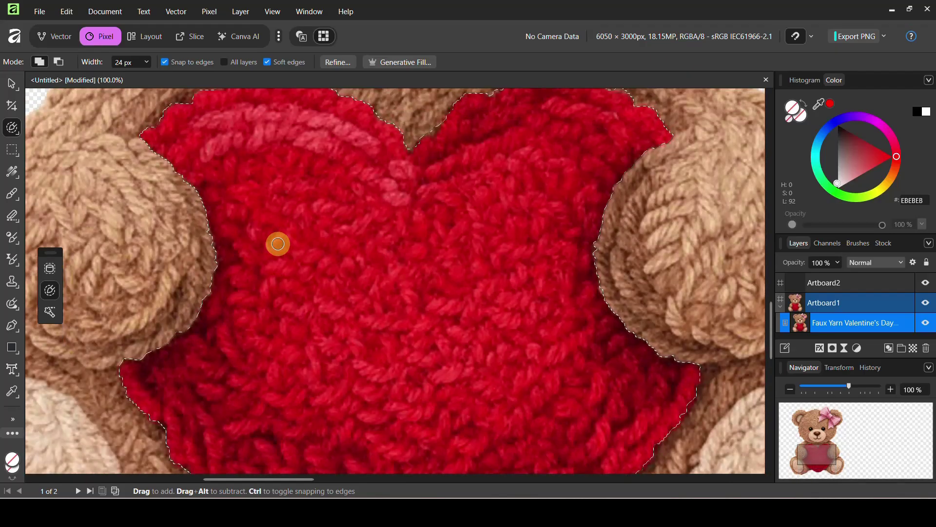
pyautogui.scroll(2, 278, 244)
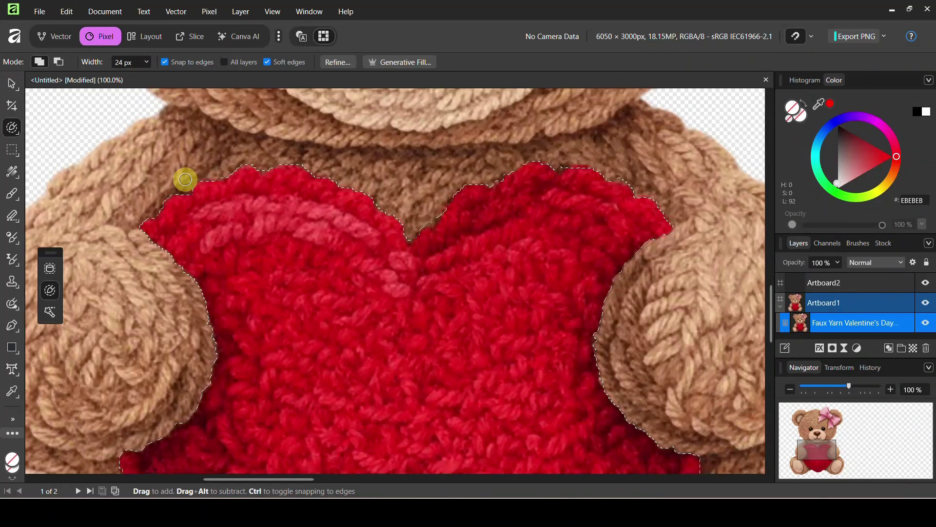
pyautogui.scroll(-5, 184, 177)
pyautogui.scroll(5, 142, 147)
pyautogui.scroll(-2, 559, 394)
pyautogui.scroll(-5, 641, 405)
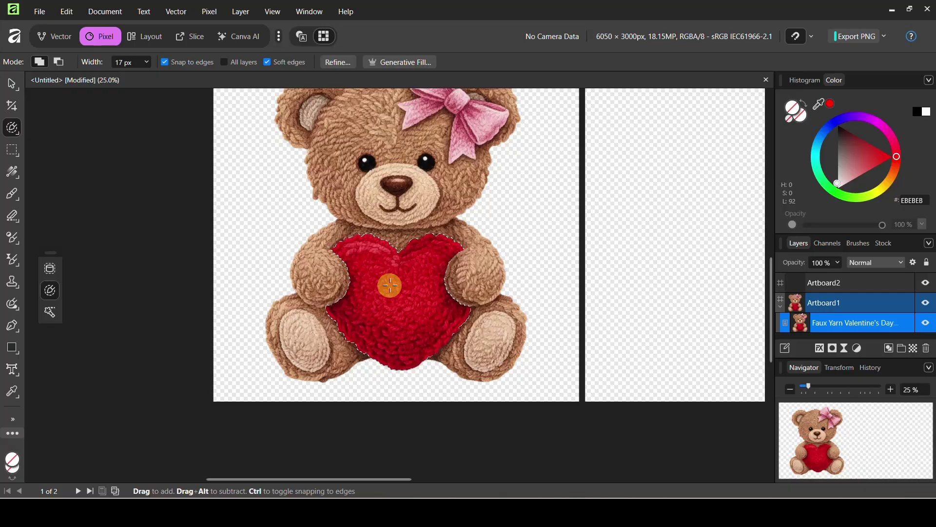
pyautogui.scroll(4, 390, 285)
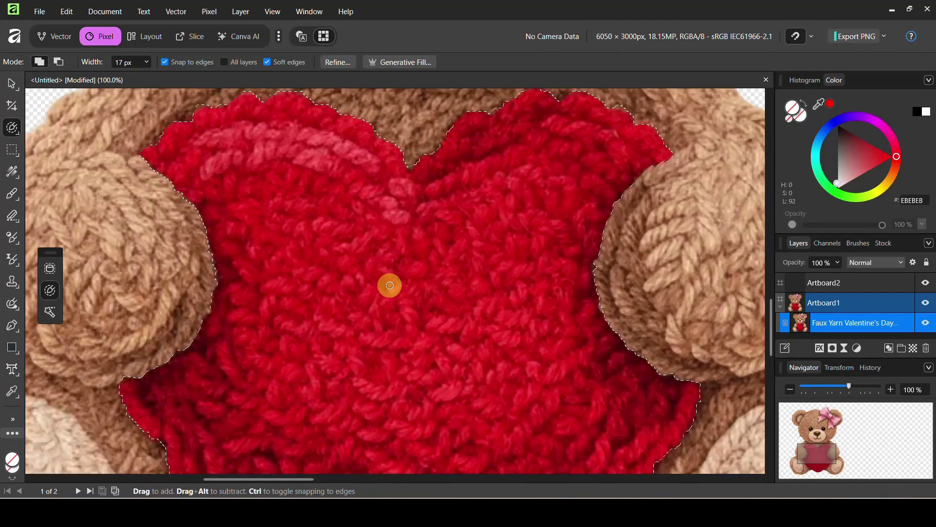
pyautogui.scroll(2, 390, 285)
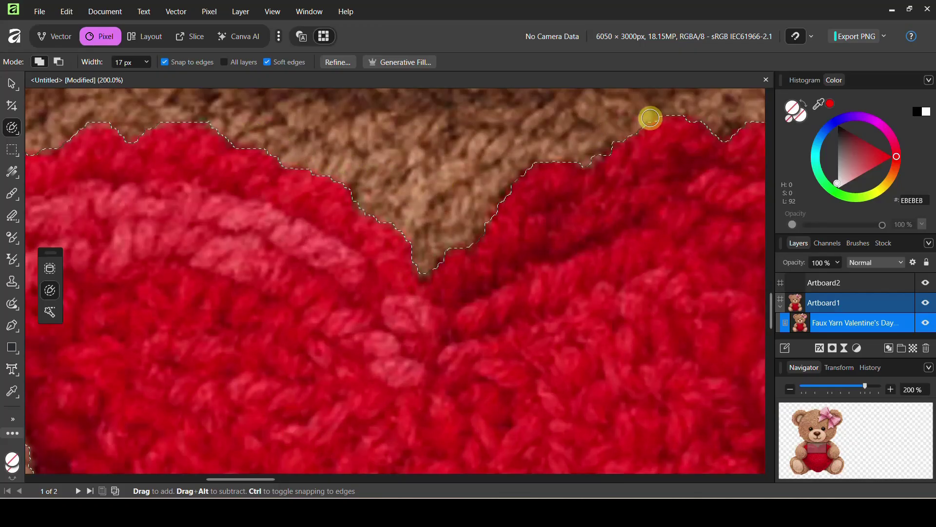
pyautogui.scroll(-10, 496, 243)
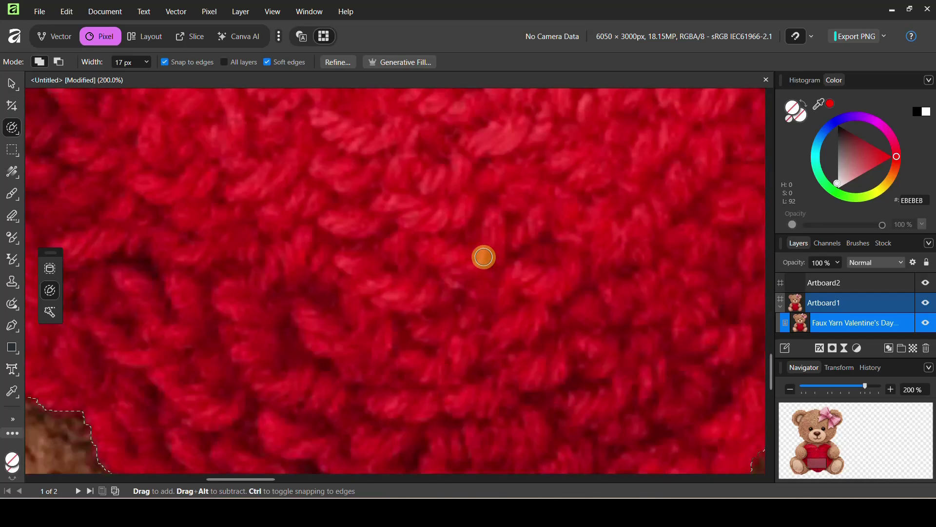
pyautogui.scroll(-2, 484, 258)
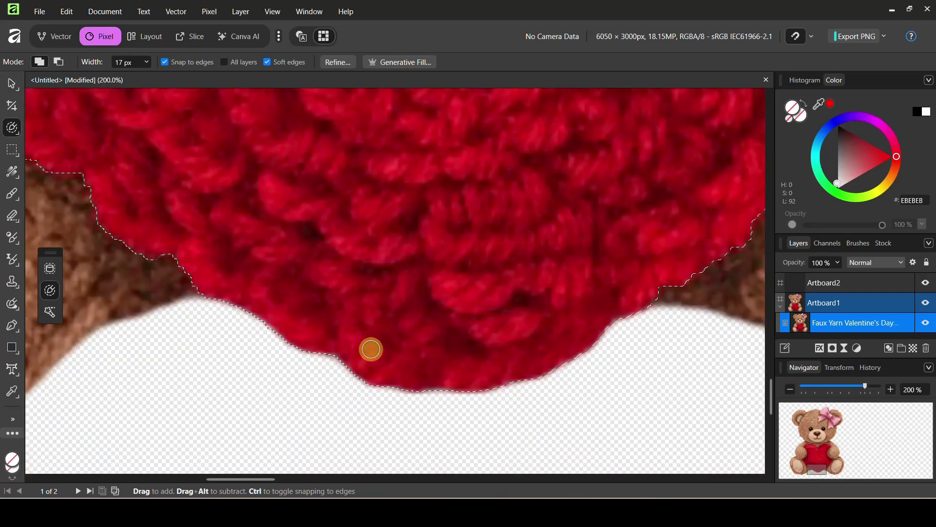
# Step: Examine the pink bow and its surroundings up close, and check the heart selection on the whole bear
pyautogui.scroll(4, 370, 350)
pyautogui.scroll(15, 371, 349)
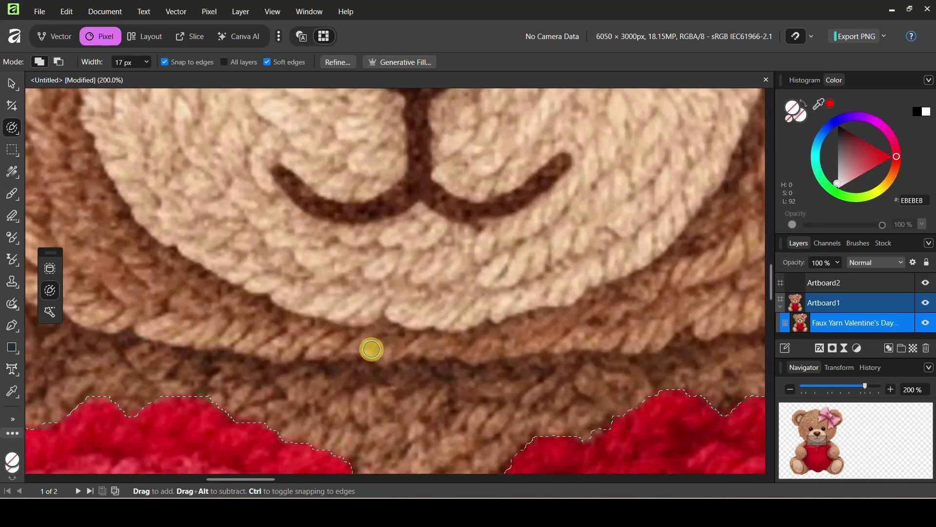
pyautogui.scroll(12, 371, 349)
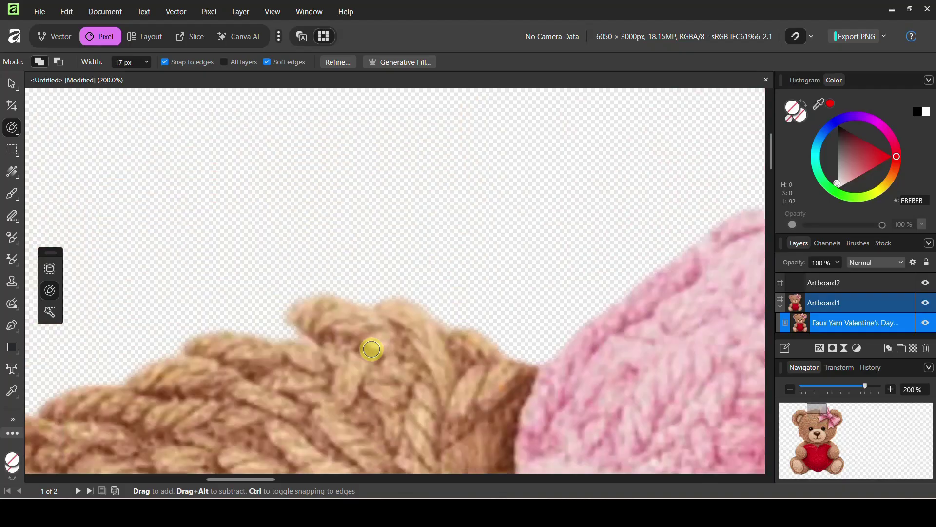
pyautogui.hscroll(10, 617, 299)
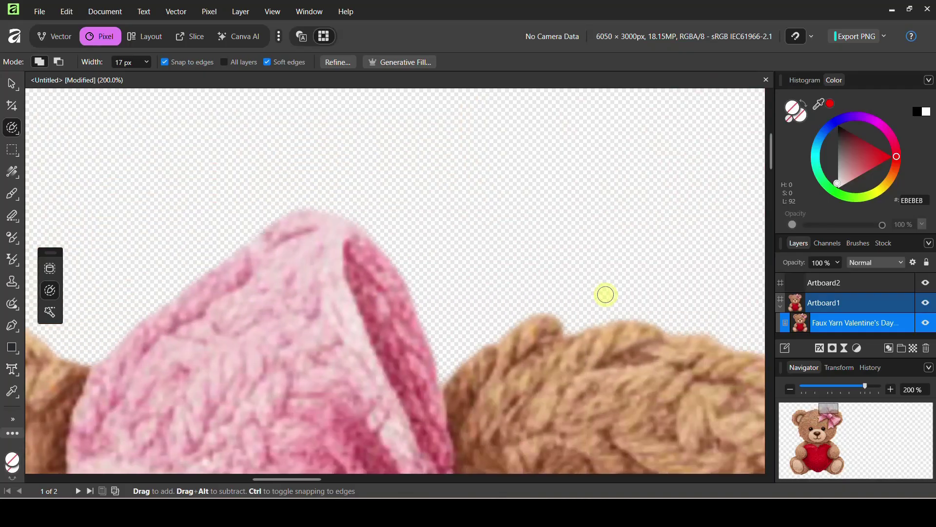
pyautogui.scroll(-5, 610, 297)
pyautogui.scroll(3, 146, 260)
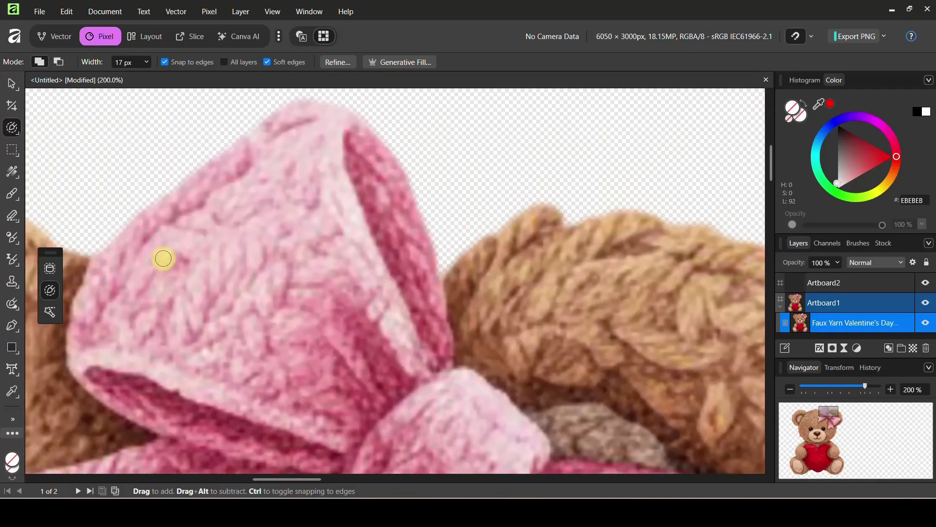
pyautogui.hscroll(5, 405, 205)
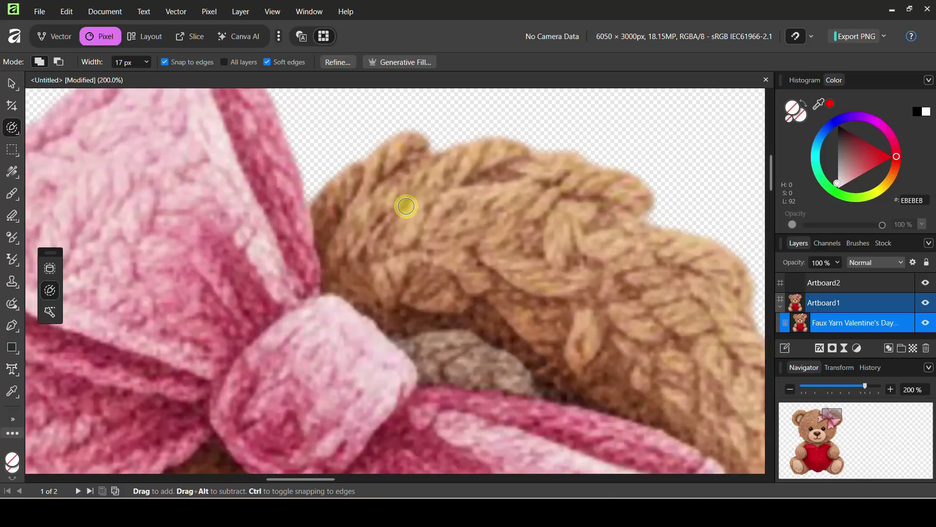
pyautogui.scroll(-5, 406, 207)
pyautogui.scroll(-3, 406, 207)
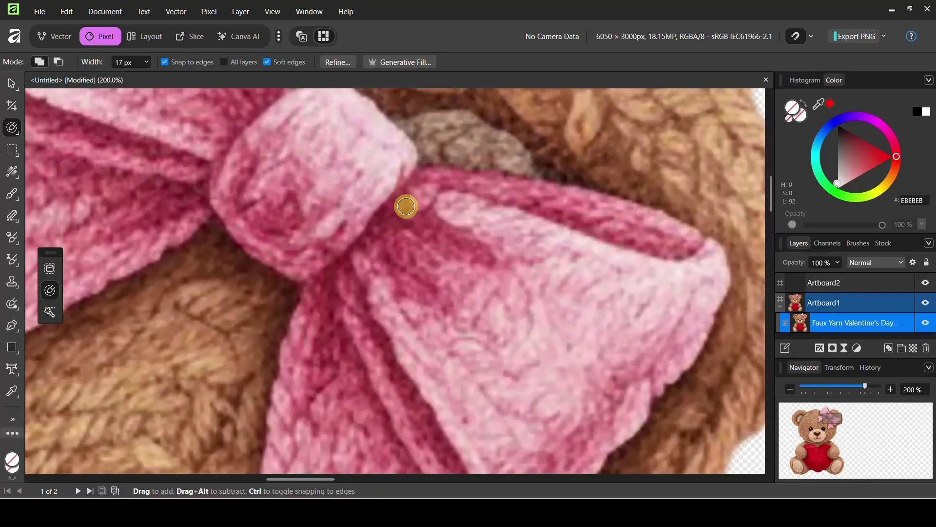
pyautogui.scroll(-2, 406, 206)
pyautogui.scroll(-3, 406, 206)
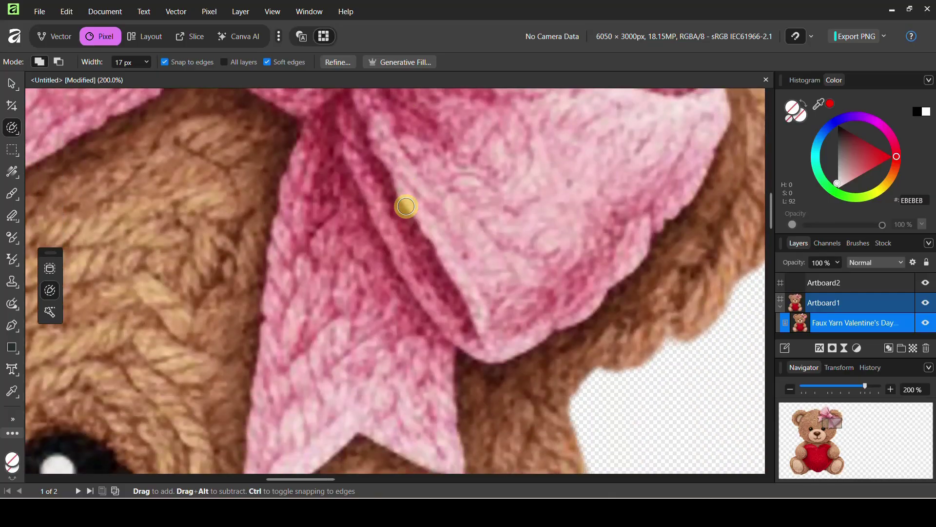
pyautogui.hscroll(-3, 406, 207)
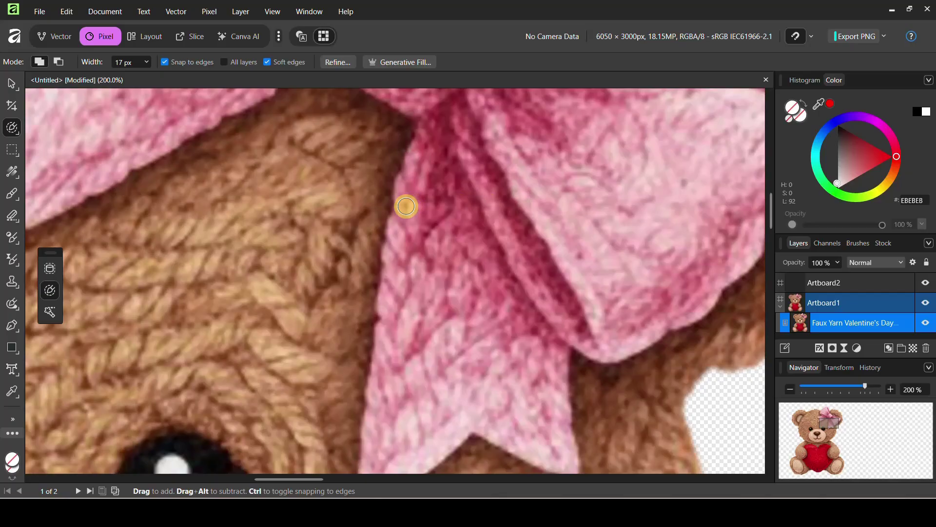
pyautogui.scroll(-5, 406, 206)
pyautogui.scroll(-2, 406, 207)
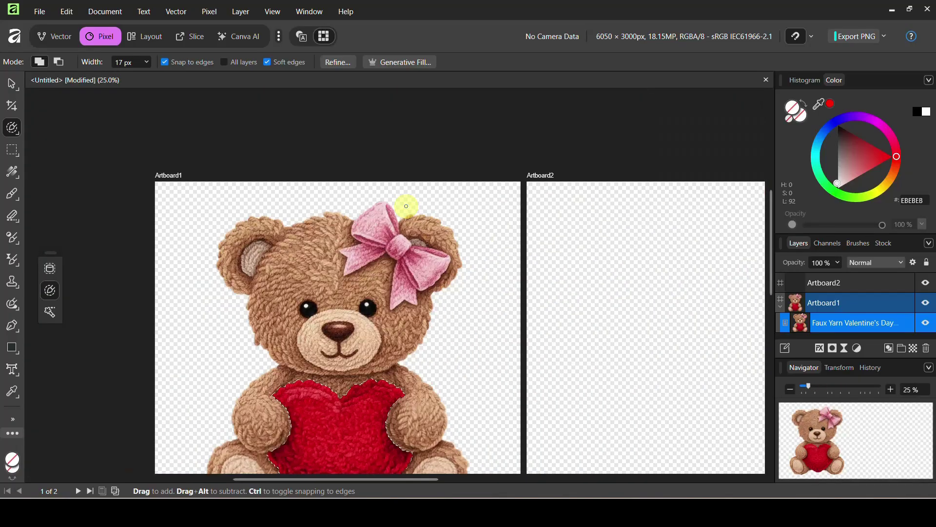
pyautogui.scroll(-2, 434, 250)
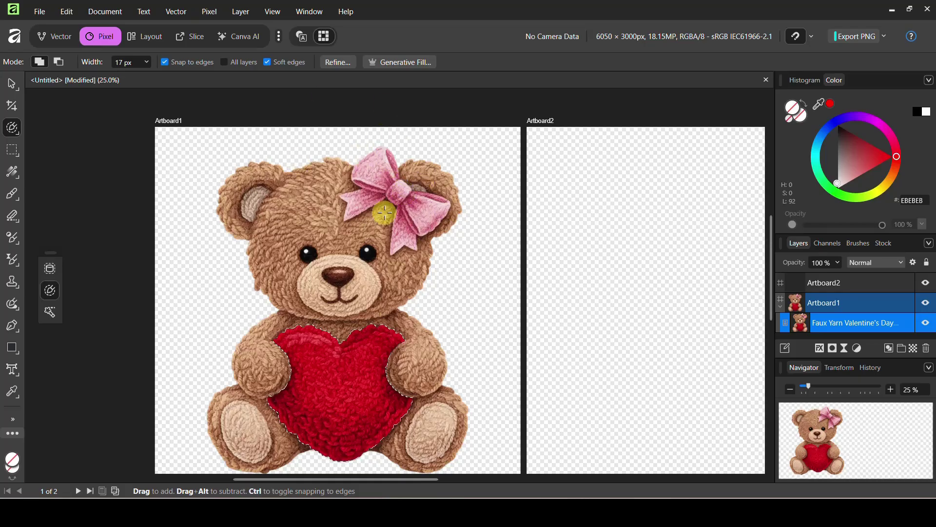
pyautogui.scroll(-2, 419, 226)
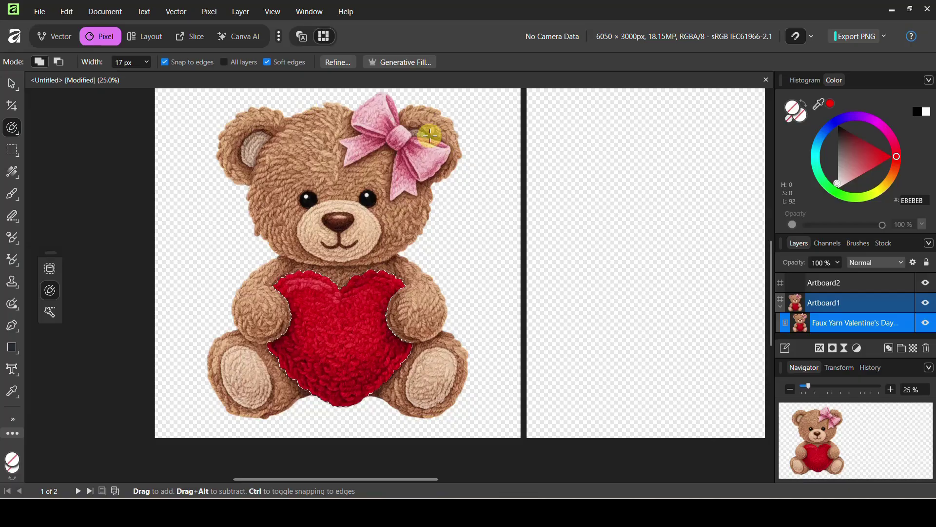
# Step: Duplicate the selected heart area of the bear image onto its own pixel layer
pyautogui.click(341, 321)
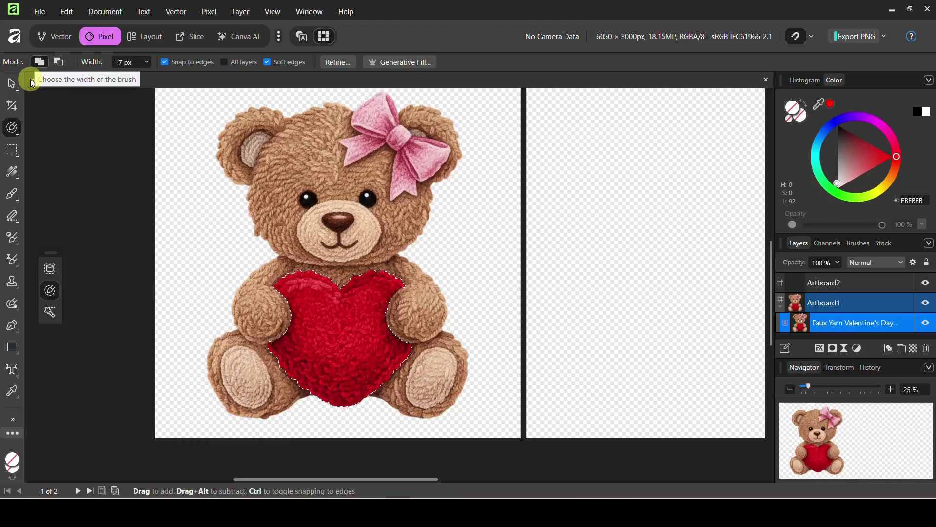
pyautogui.click(12, 84)
pyautogui.click(339, 132)
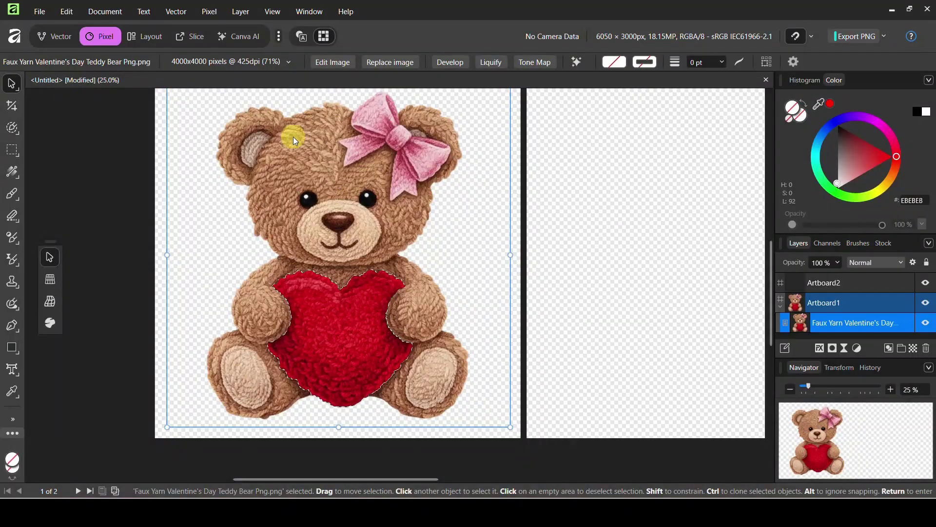
pyautogui.rightClick(840, 324)
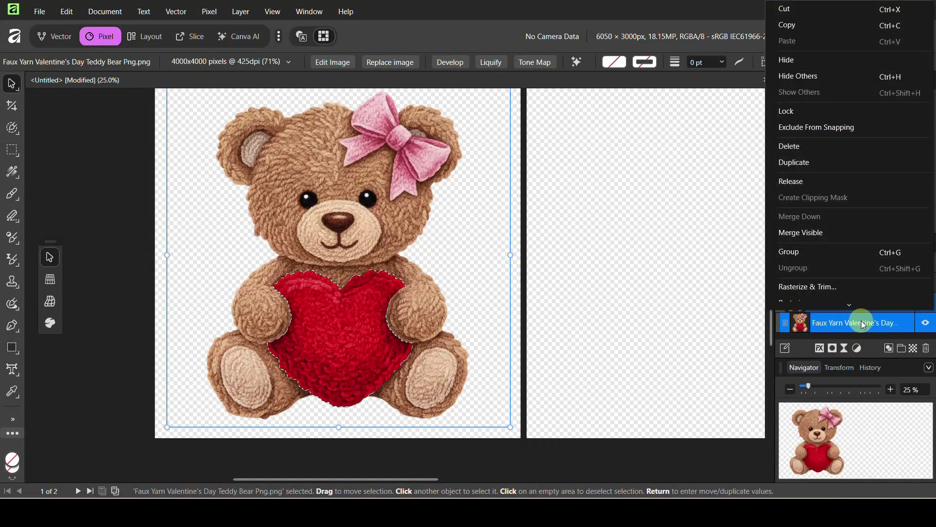
pyautogui.click(795, 161)
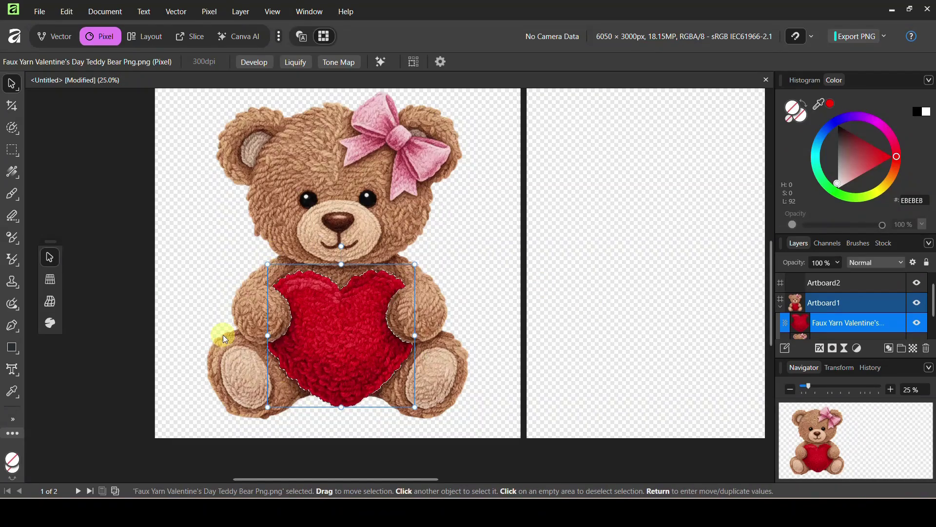
pyautogui.click(352, 355)
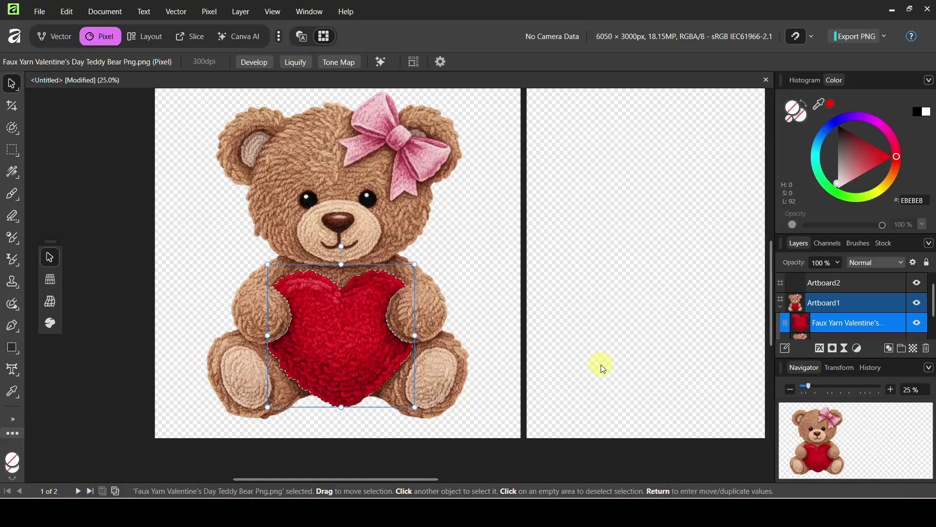
# Step: Add a mask to the duplicated heart layer from the current selection
pyautogui.click(832, 347)
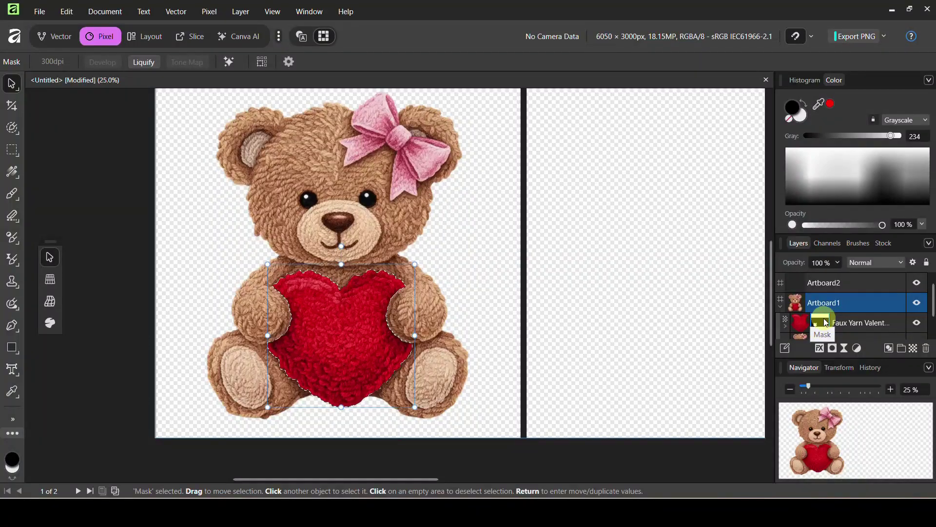
pyautogui.click(803, 326)
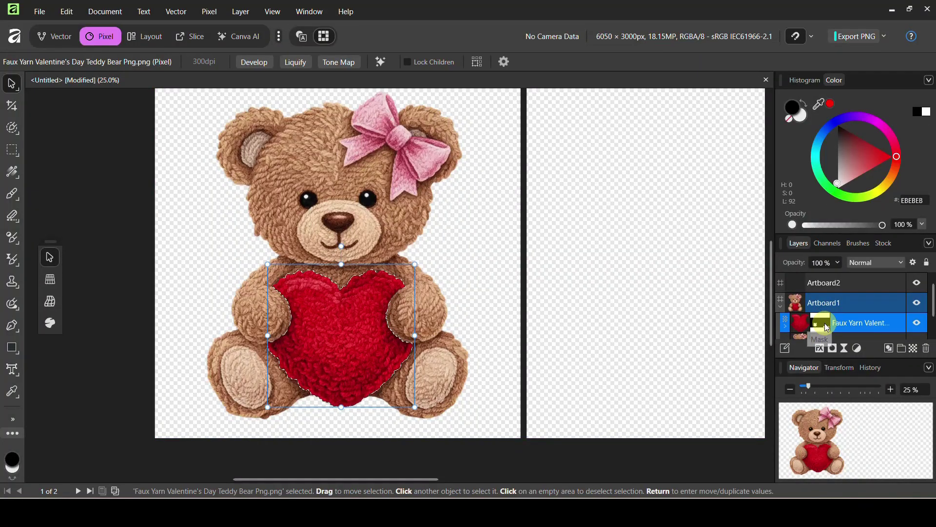
pyautogui.click(824, 325)
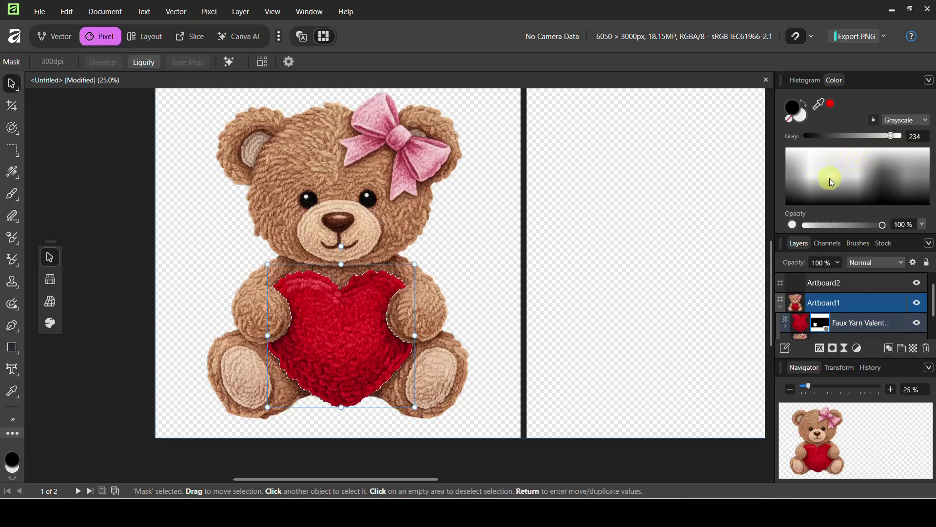
# Step: Add a Recolor adjustment above the masked heart layer and move its settings clear of the bear
pyautogui.click(799, 325)
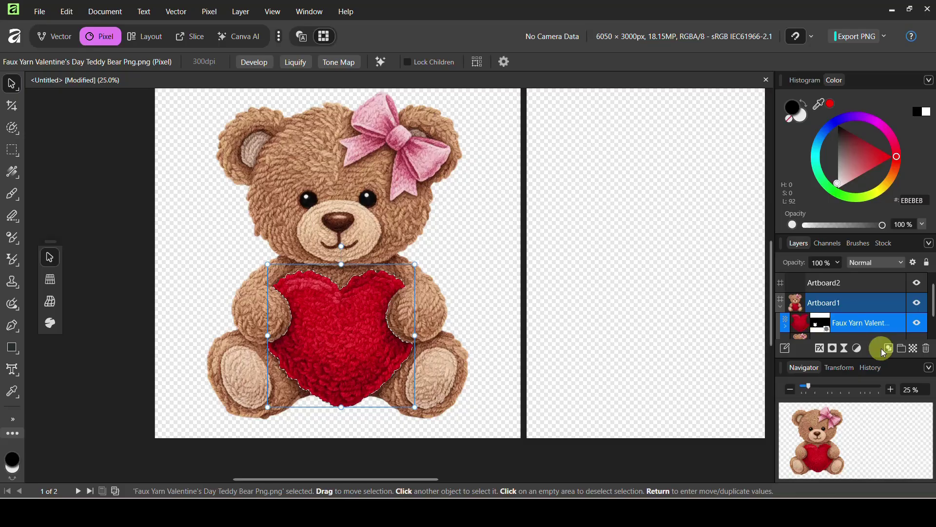
pyautogui.click(858, 348)
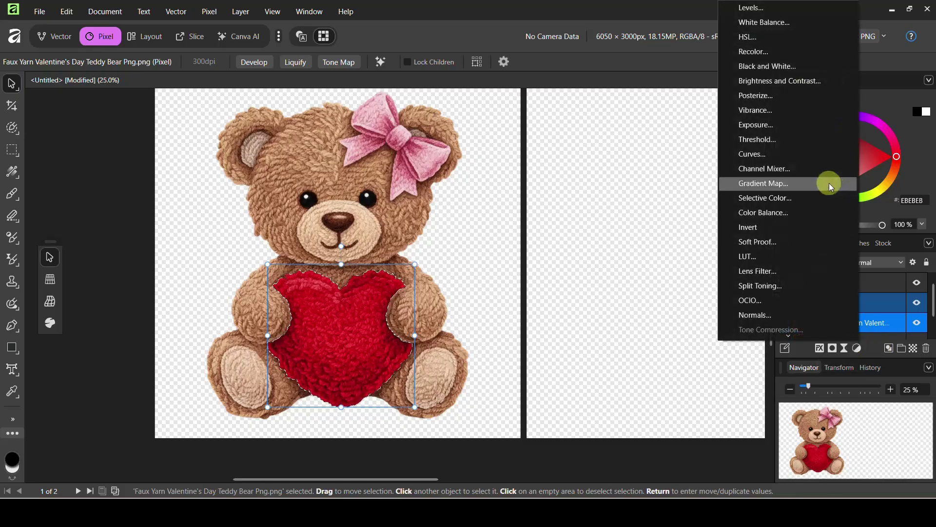
pyautogui.click(744, 53)
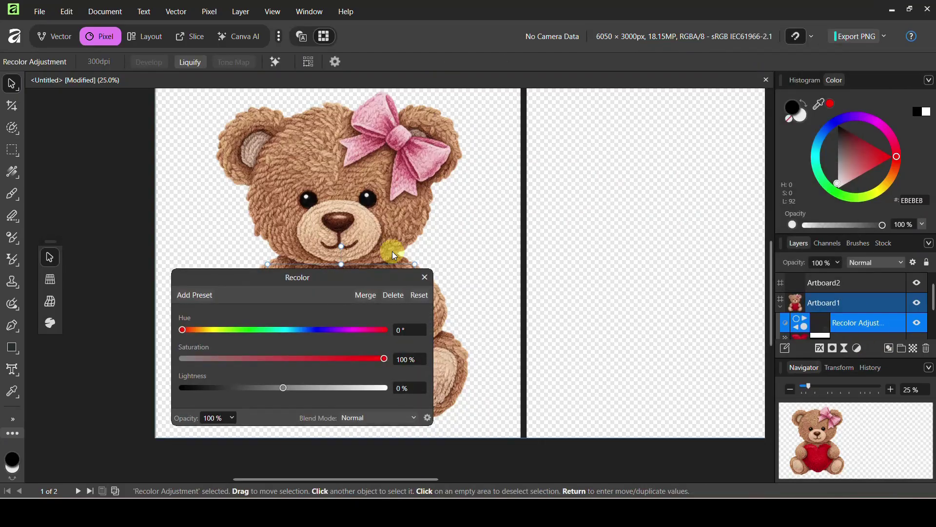
pyautogui.moveTo(255, 278); pyautogui.dragTo(587, 230)
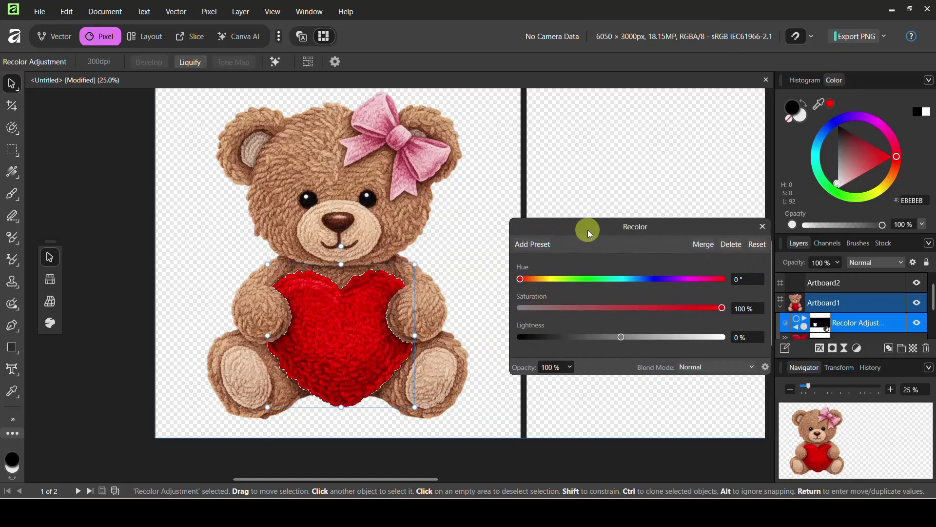
# Step: Try a Recolor hue of 246.1° on the heart, and reset the adjustment to its defaults
pyautogui.click(520, 279)
pyautogui.moveTo(521, 280); pyautogui.dragTo(659, 279)
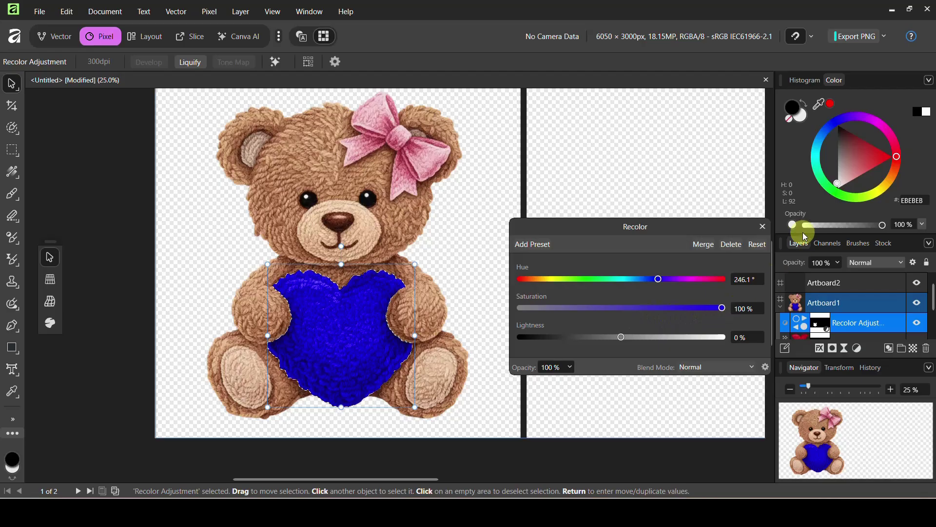
pyautogui.click(757, 244)
pyautogui.click(762, 234)
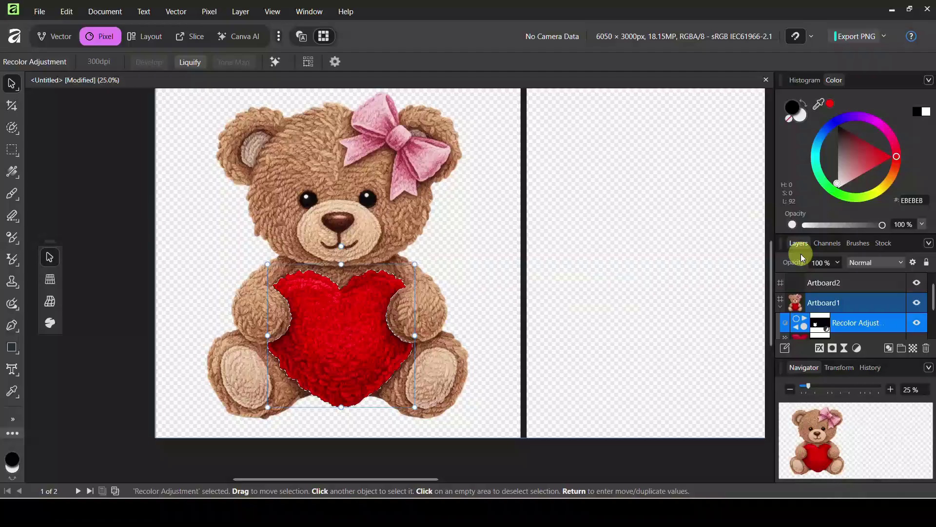
# Step: Add an HSL adjustment to the selected heart area
pyautogui.click(856, 348)
pyautogui.click(768, 38)
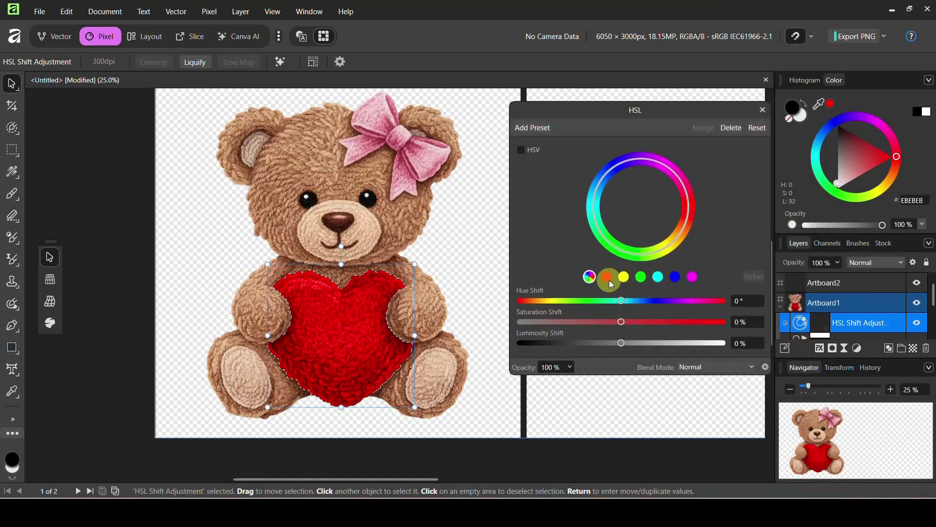
# Step: Try shifting the heart's red range by -55.7° hue, -25% saturation and 59% luminosity, and reset the HSL adjustment
pyautogui.click(606, 277)
pyautogui.moveTo(621, 300); pyautogui.dragTo(680, 346)
pyautogui.click(621, 321)
pyautogui.click(622, 344)
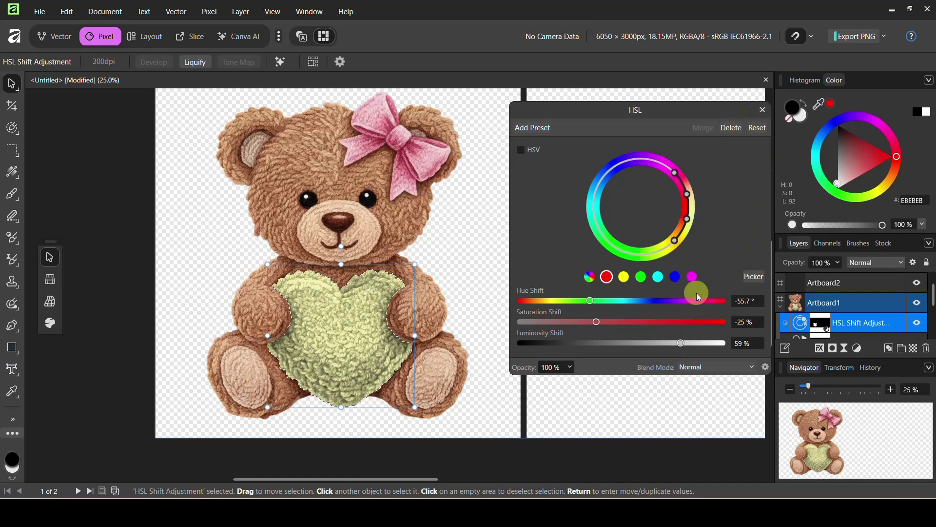
pyautogui.click(756, 126)
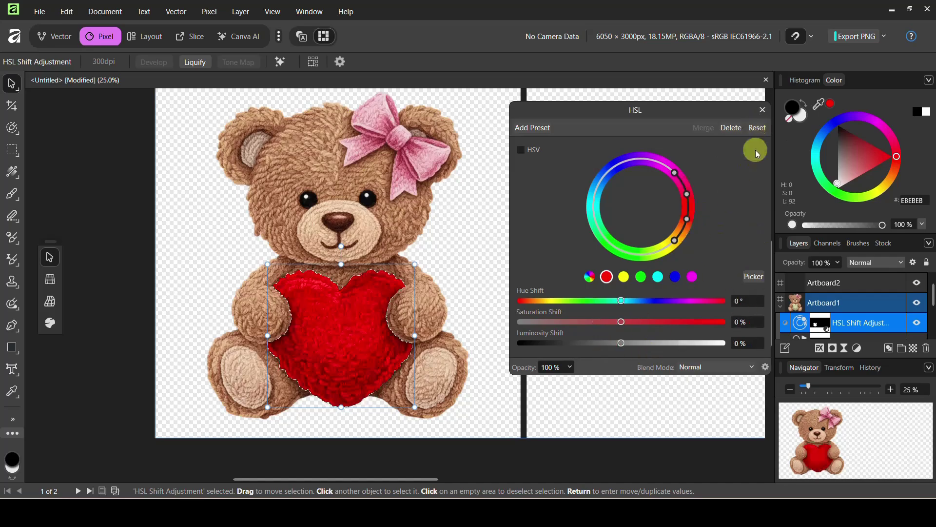
pyautogui.click(763, 110)
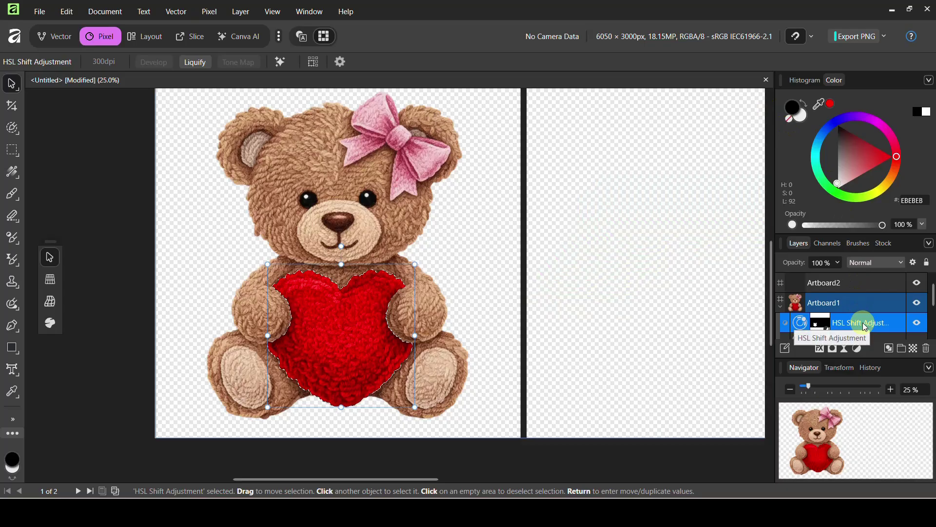
# Step: Add a Black and White adjustment to the heart, keeping all colour channels at 100%
pyautogui.click(858, 349)
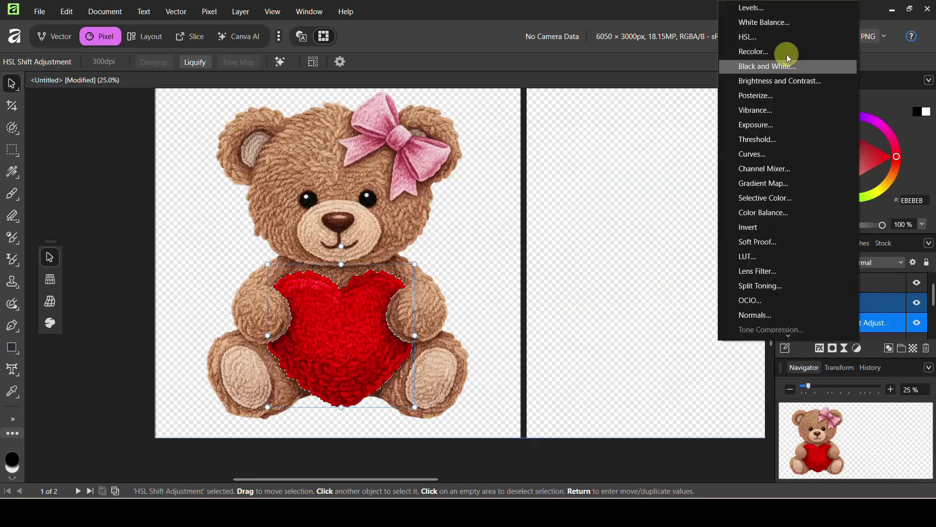
pyautogui.click(767, 69)
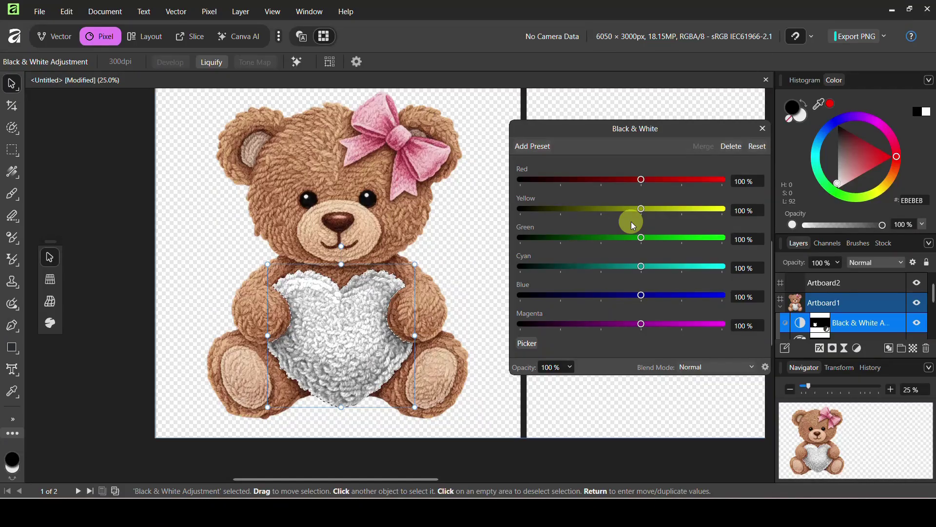
pyautogui.click(763, 128)
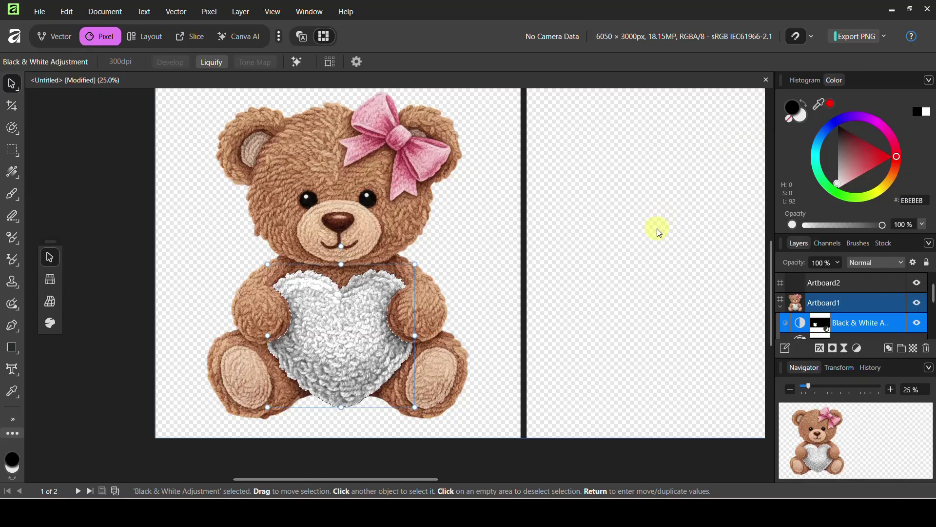
# Step: Delete the empty Artboard2 from the document
pyautogui.hotkey('ctrl', '0')
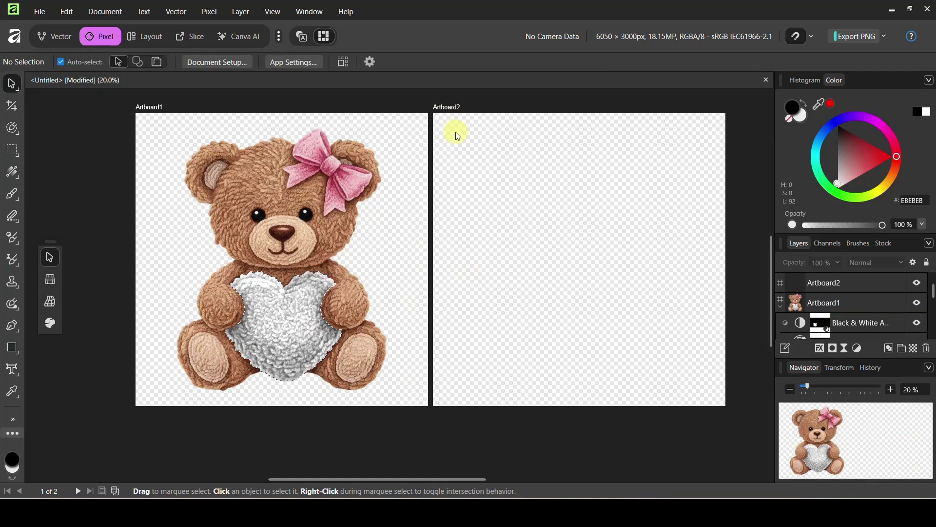
pyautogui.click(445, 106)
pyautogui.rightClick(447, 110)
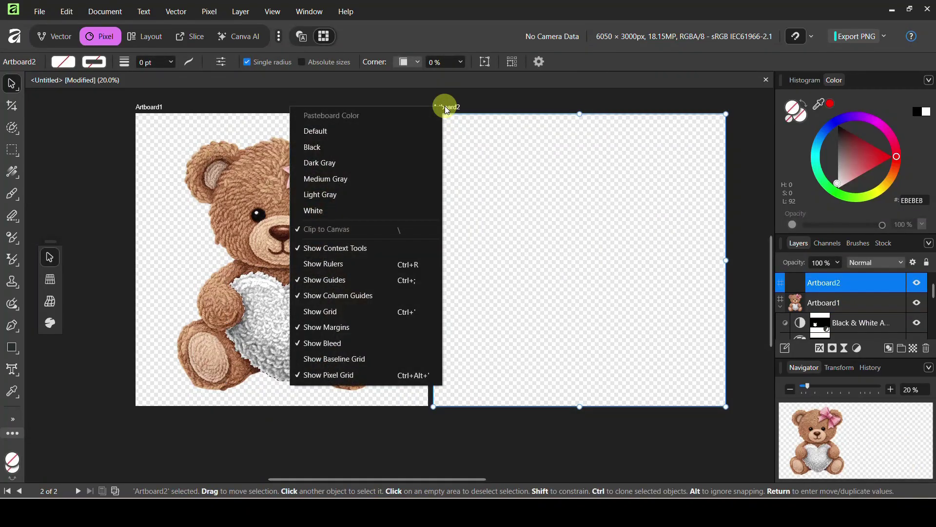
pyautogui.click(863, 282)
pyautogui.rightClick(863, 281)
pyautogui.click(795, 150)
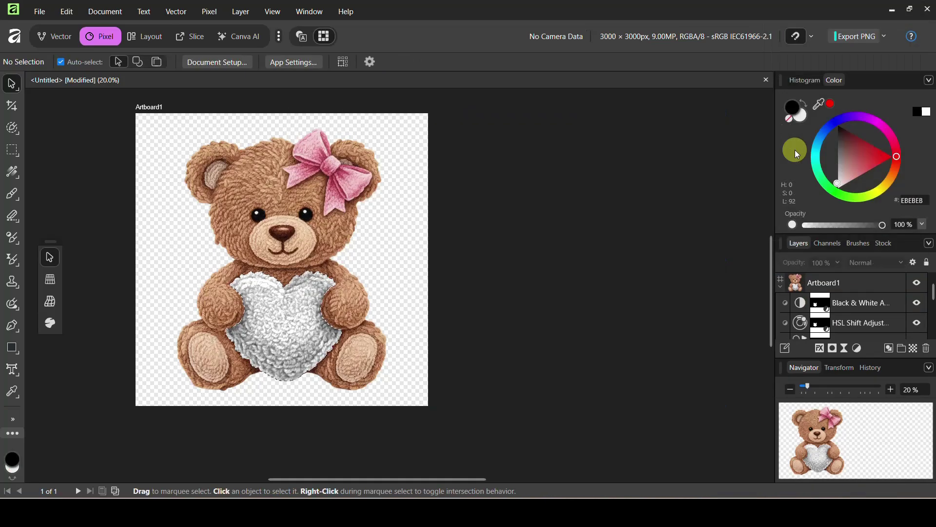
# Step: Duplicate Artboard1 beside the original, level with it, and name the copy "white heart"
pyautogui.click(148, 110)
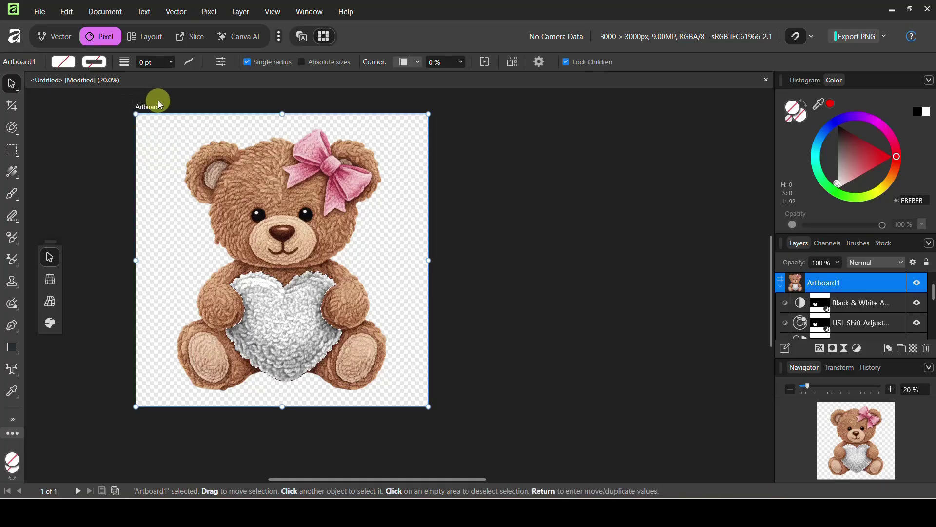
pyautogui.moveTo(156, 112); pyautogui.dragTo(452, 120)
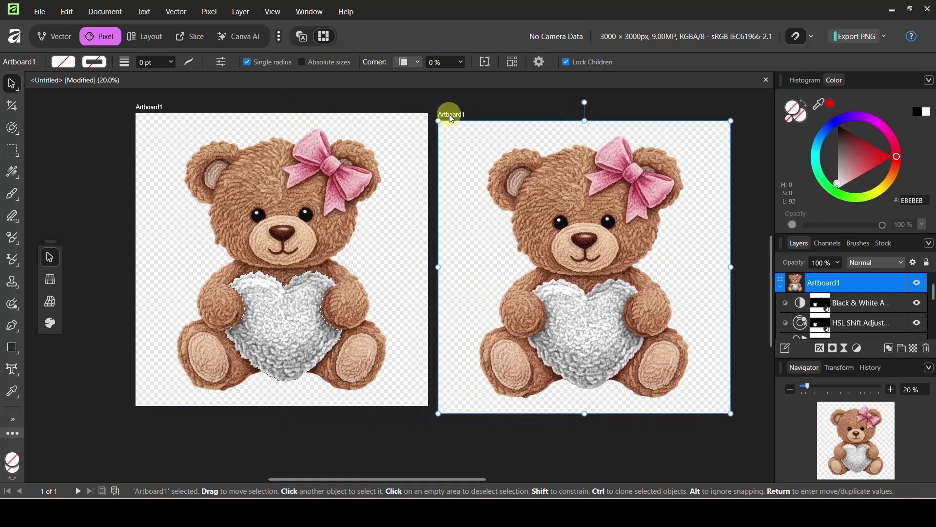
pyautogui.doubleClick(459, 116)
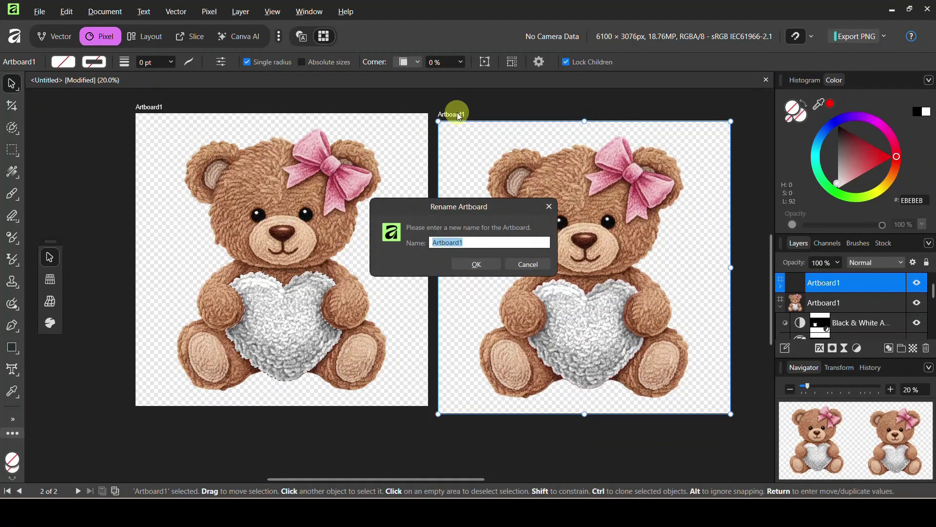
pyautogui.write('white heart')
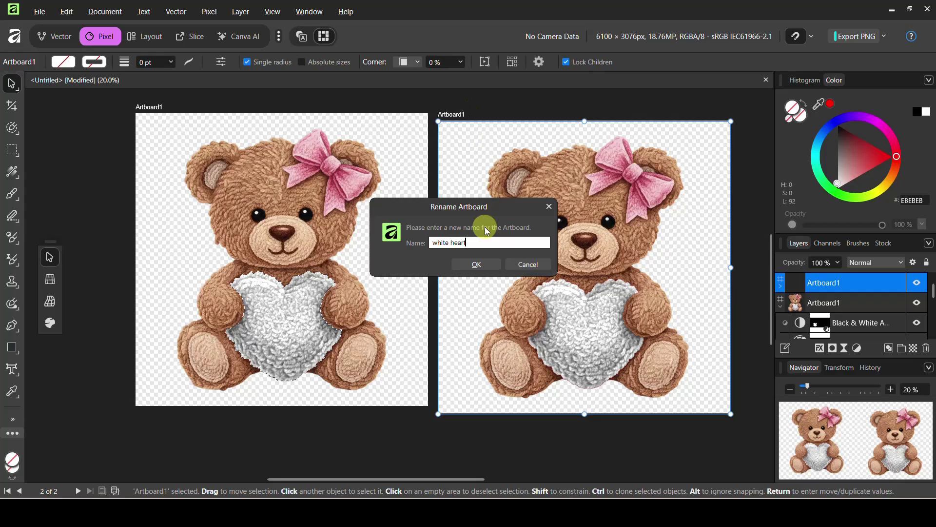
pyautogui.click(477, 263)
pyautogui.moveTo(606, 200); pyautogui.dragTo(606, 186)
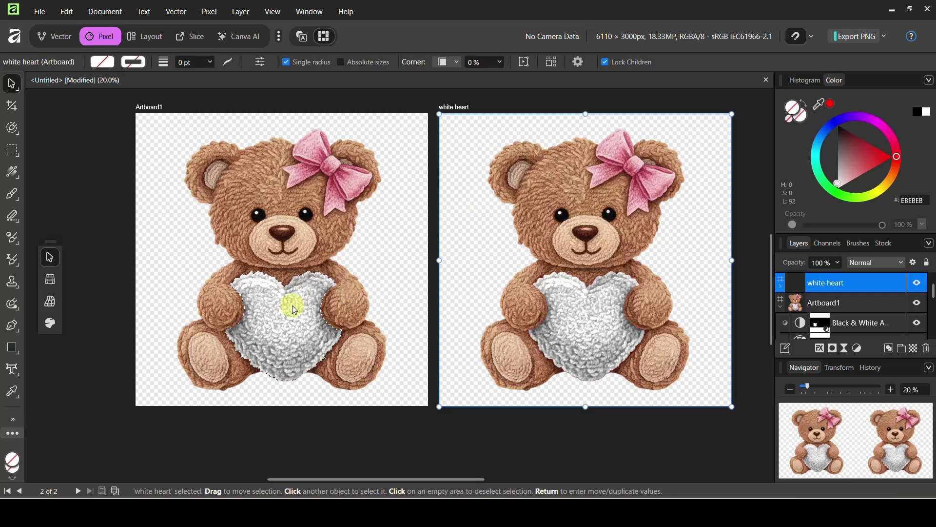
# Step: Try shifting the hue by 61.5° with an HSL adjustment above the heart's Black & White adjustment on Artboard1, and delete the new HSL adjustment
pyautogui.click(278, 331)
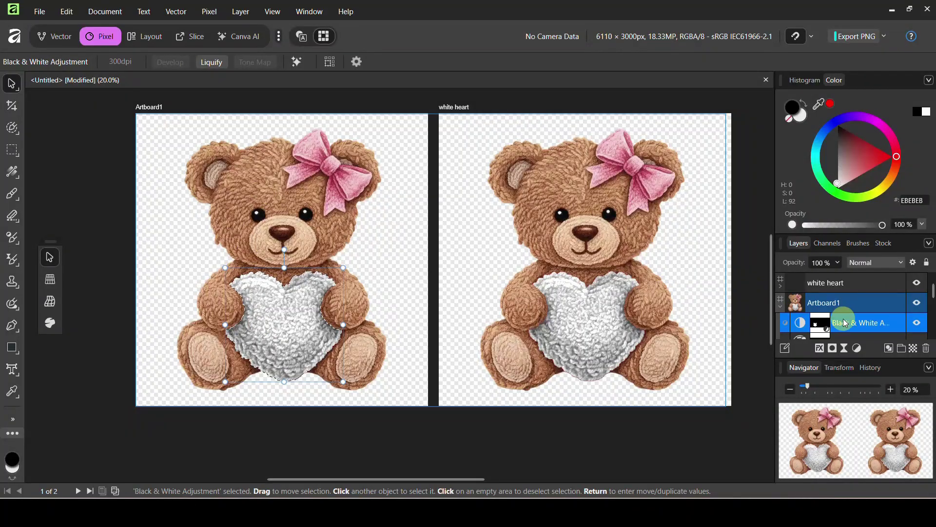
pyautogui.doubleClick(804, 325)
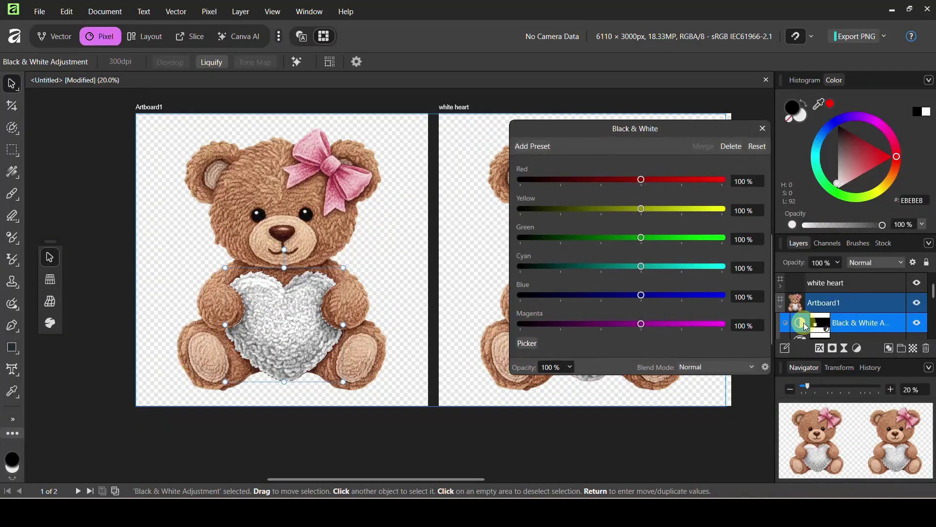
pyautogui.click(762, 129)
pyautogui.click(857, 348)
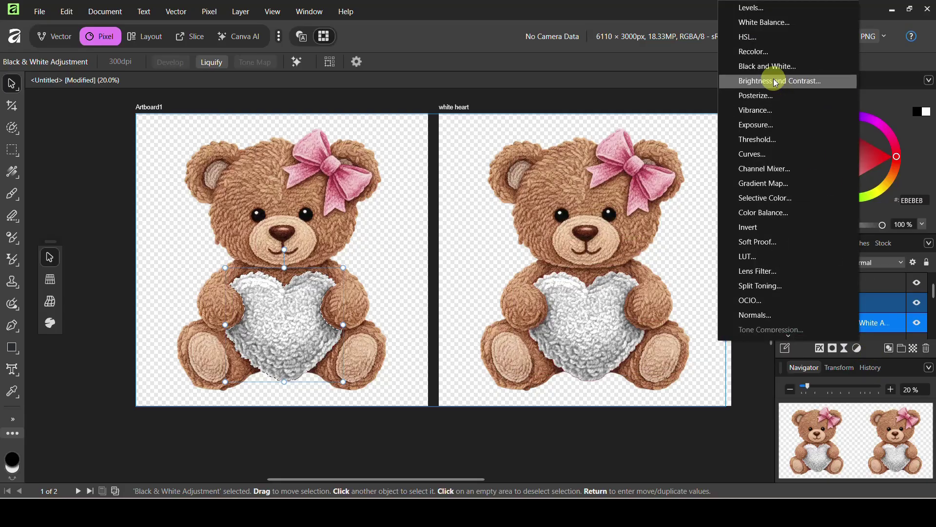
pyautogui.click(756, 38)
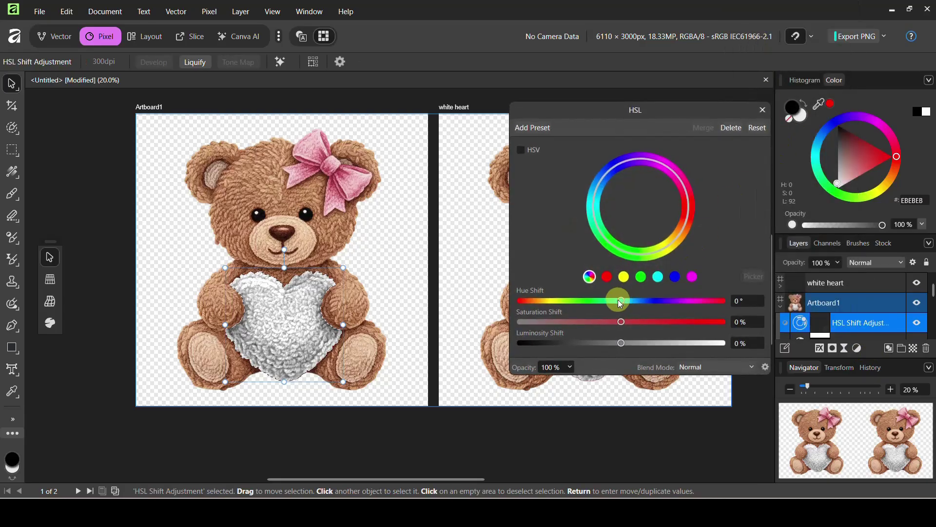
pyautogui.moveTo(622, 300); pyautogui.dragTo(658, 300)
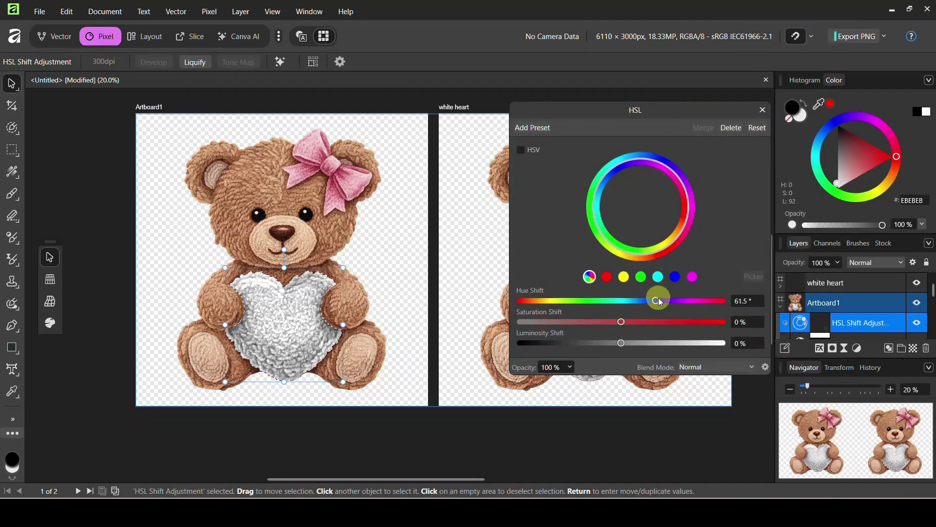
pyautogui.click(763, 110)
pyautogui.rightClick(858, 326)
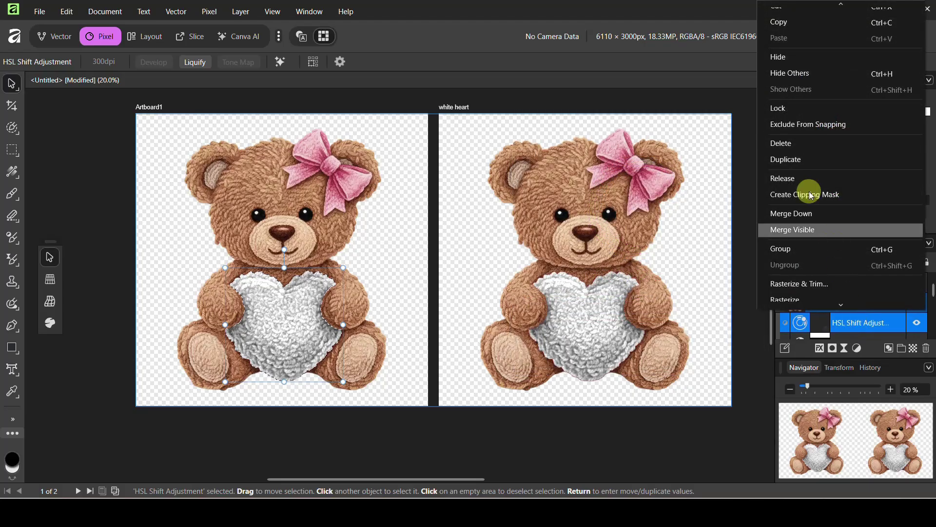
pyautogui.click(789, 146)
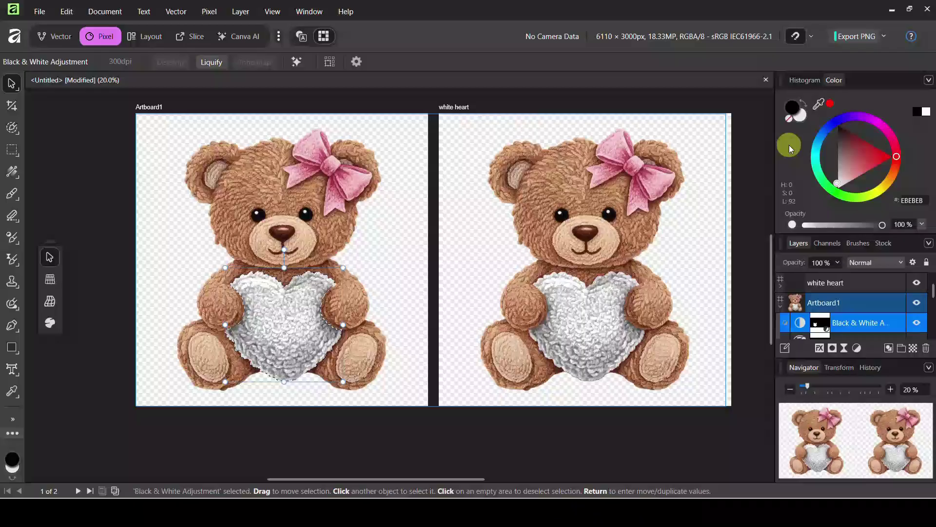
# Step: Delete the Black & White adjustment from the heart on Artboard1
pyautogui.rightClick(861, 323)
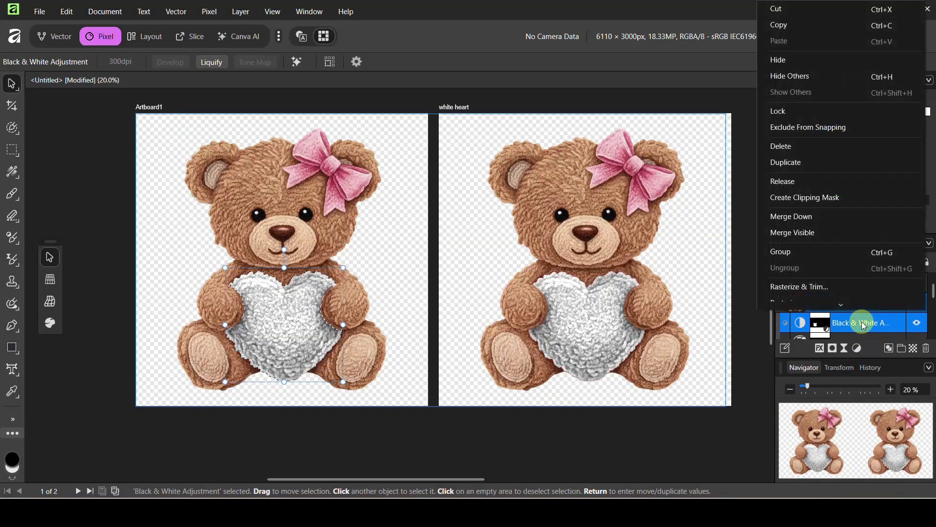
pyautogui.click(809, 151)
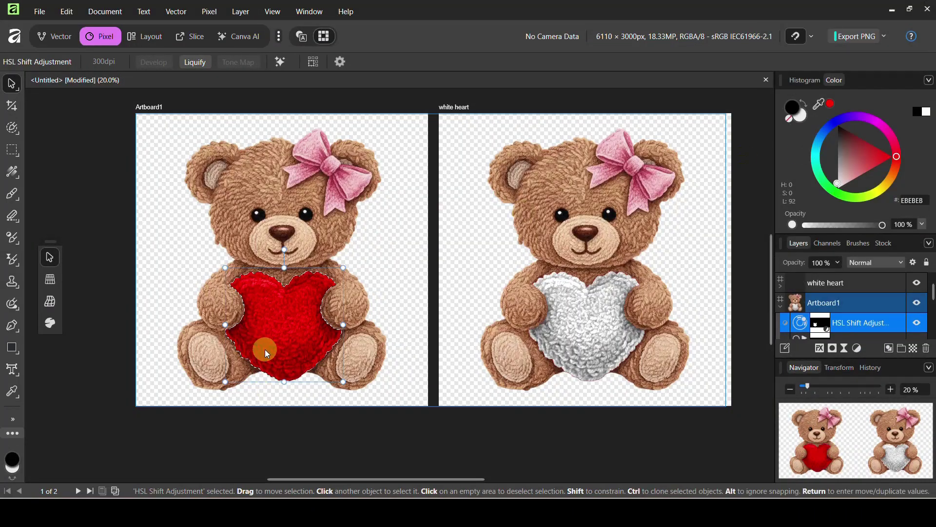
# Step: Try shifting the red heart's hue by 87.6° with a new HSL adjustment, and reset its values
pyautogui.click(857, 348)
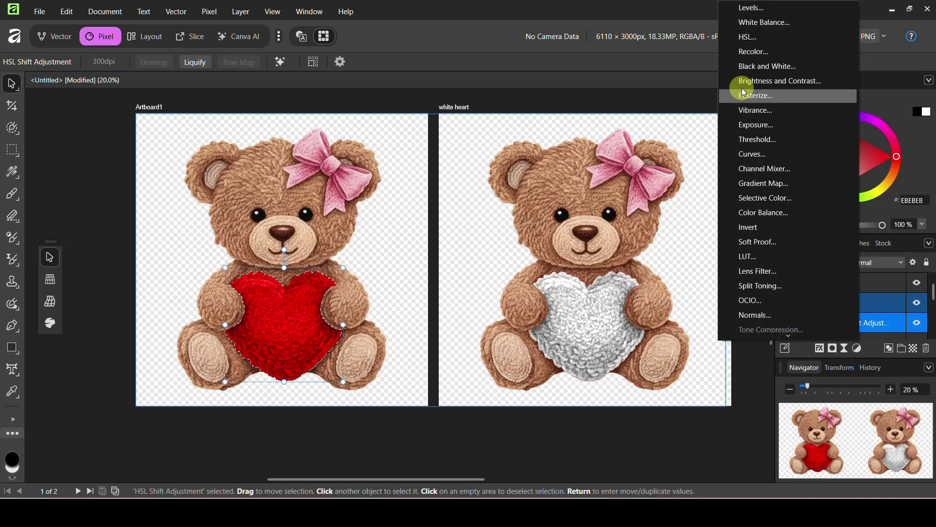
pyautogui.click(752, 36)
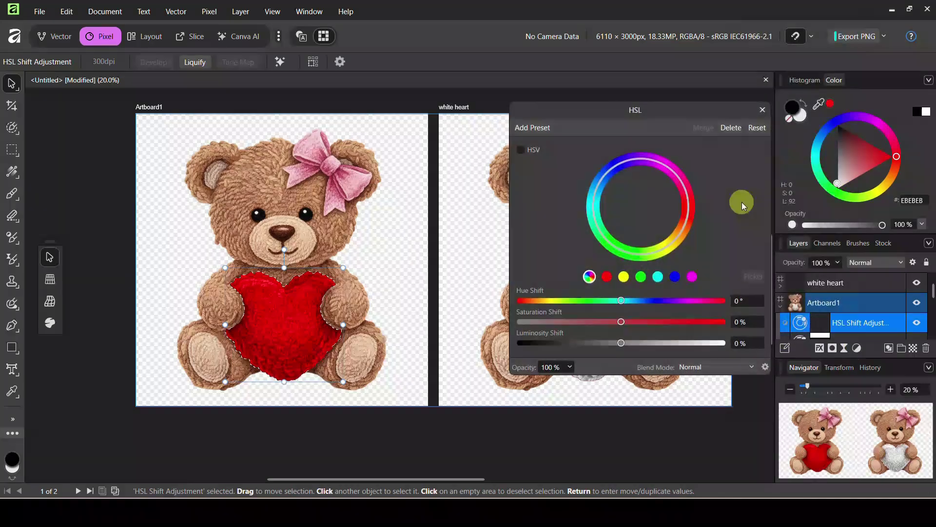
pyautogui.moveTo(620, 300); pyautogui.dragTo(672, 304)
pyautogui.click(658, 276)
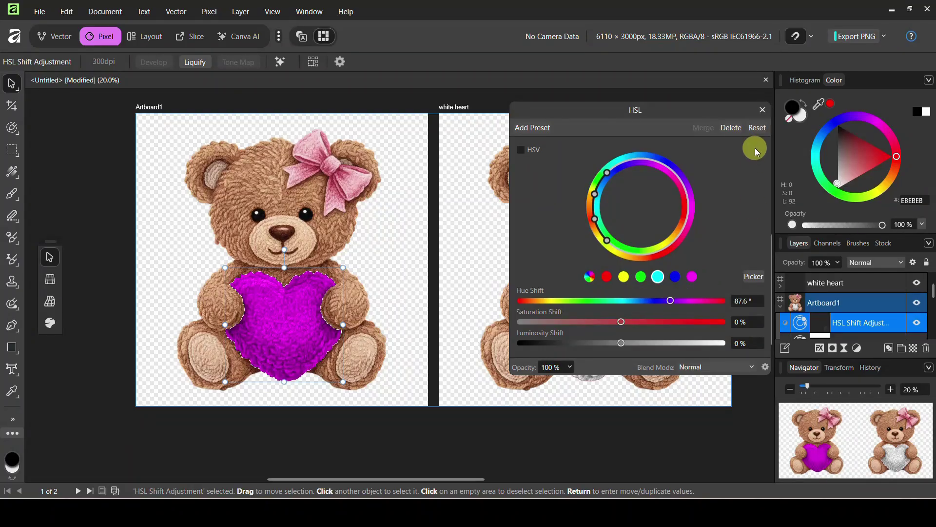
pyautogui.click(757, 129)
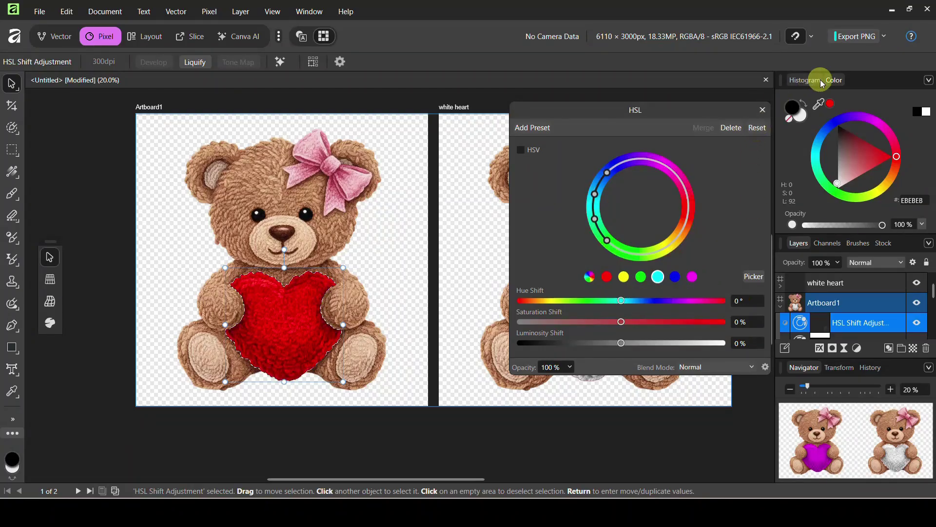
pyautogui.click(759, 110)
# Step: Add a Recolor adjustment to the heart with hue 189.6° and saturation 77%, and raise its lightness slightly
pyautogui.click(858, 348)
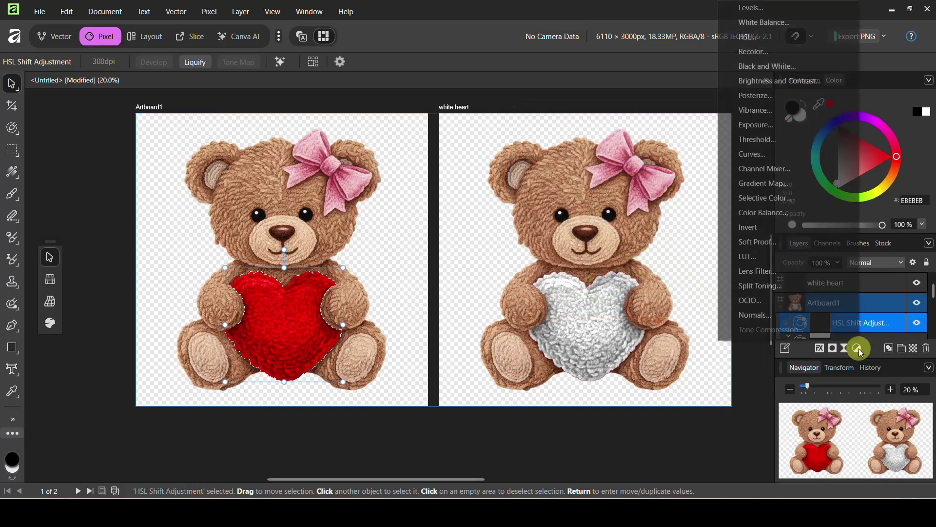
pyautogui.click(753, 51)
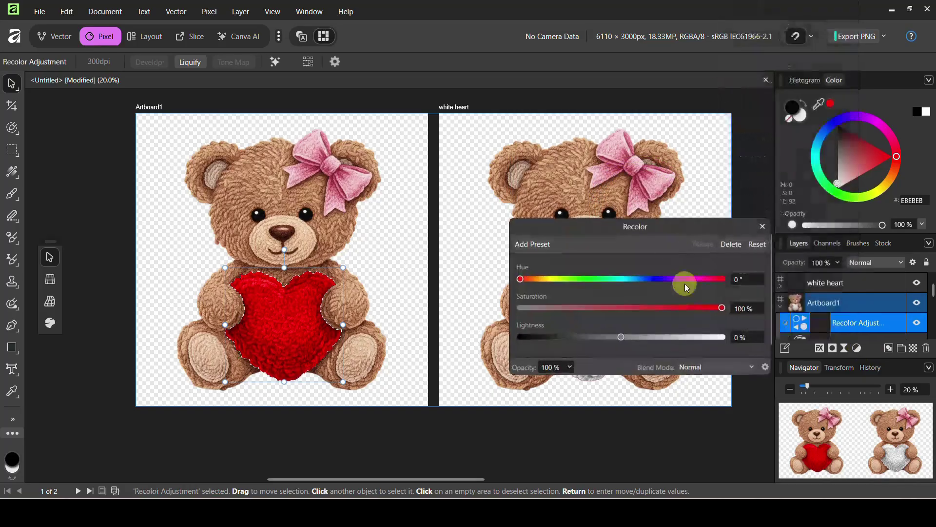
pyautogui.moveTo(522, 280); pyautogui.dragTo(626, 277)
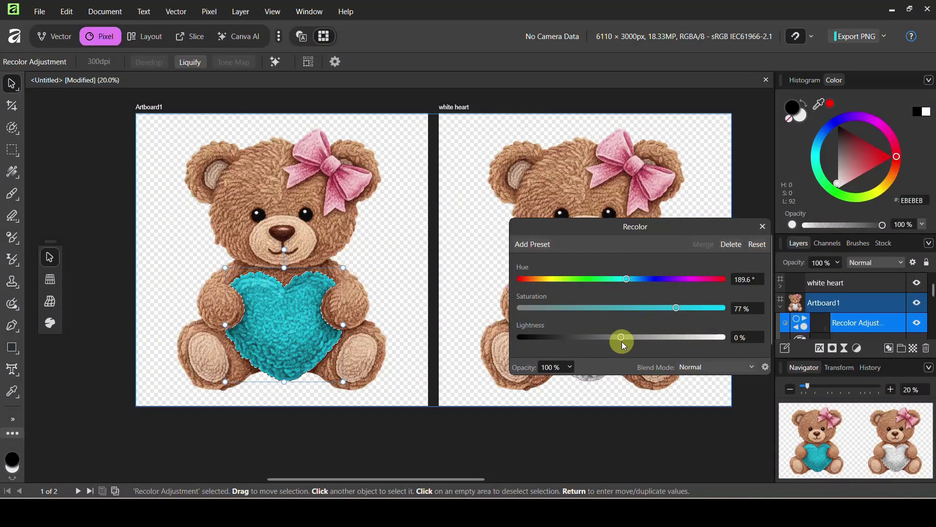
pyautogui.moveTo(621, 341)
pyautogui.mouseDown()
pyautogui.moveTo(645, 335)
pyautogui.moveTo(637, 338)
pyautogui.mouseUp()
pyautogui.click(762, 228)
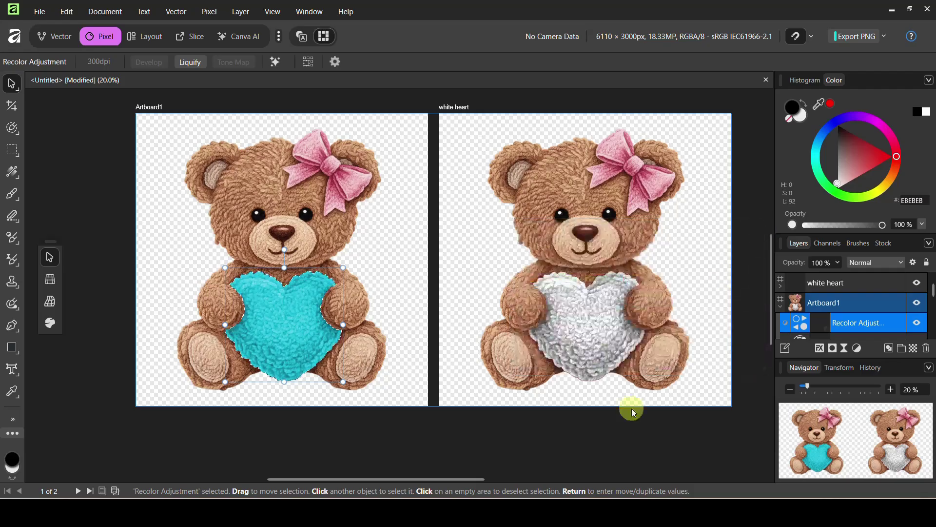
pyautogui.click(638, 418)
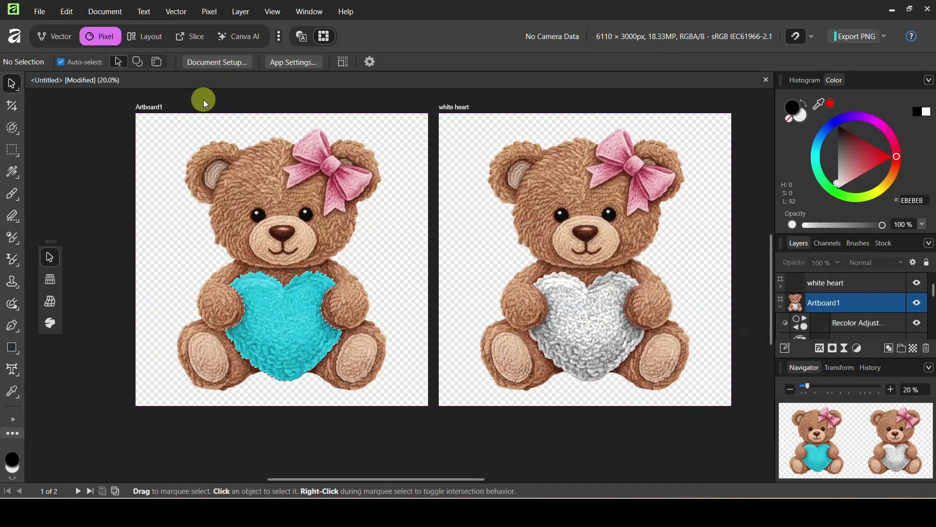
# Step: Duplicate Artboard1 with the turquoise heart below the original and name the copy "blue"
pyautogui.click(157, 106)
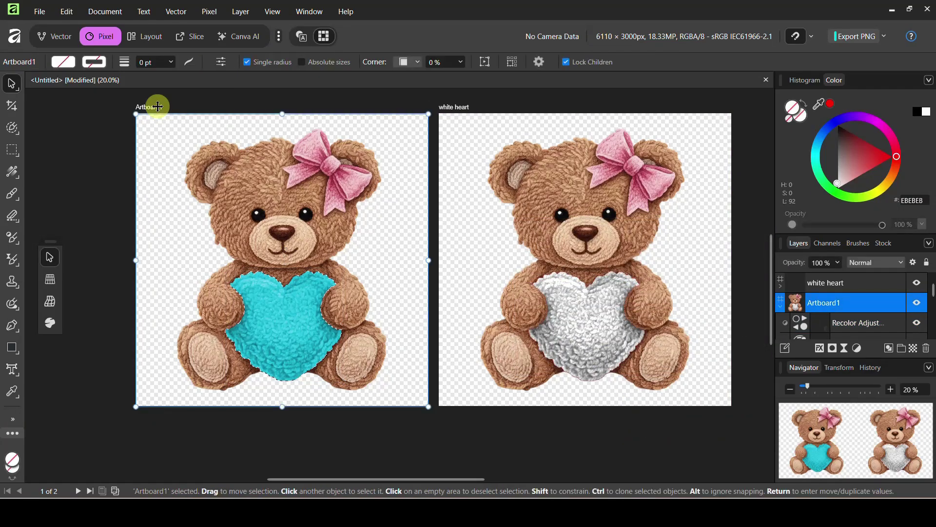
pyautogui.moveTo(148, 107); pyautogui.dragTo(159, 344)
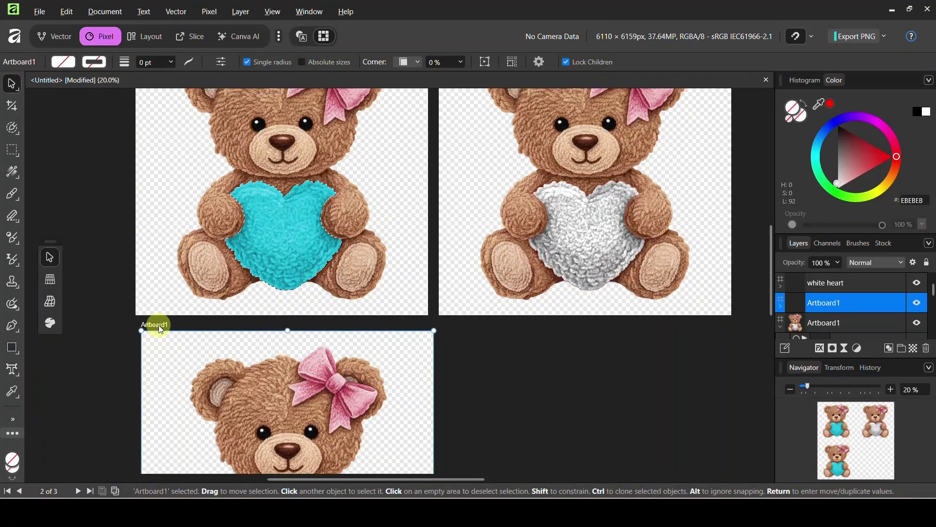
pyautogui.doubleClick(161, 326)
pyautogui.write('blu')
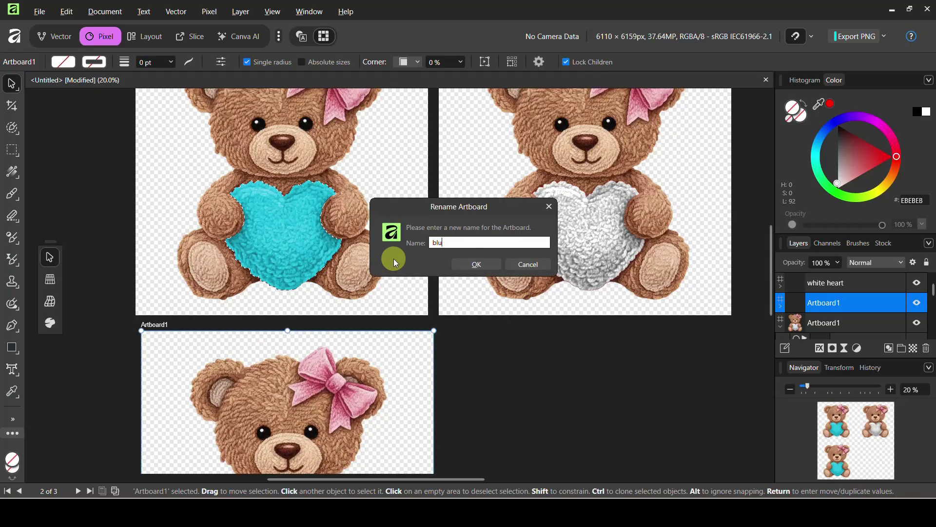
pyautogui.write('e')
pyautogui.click(480, 265)
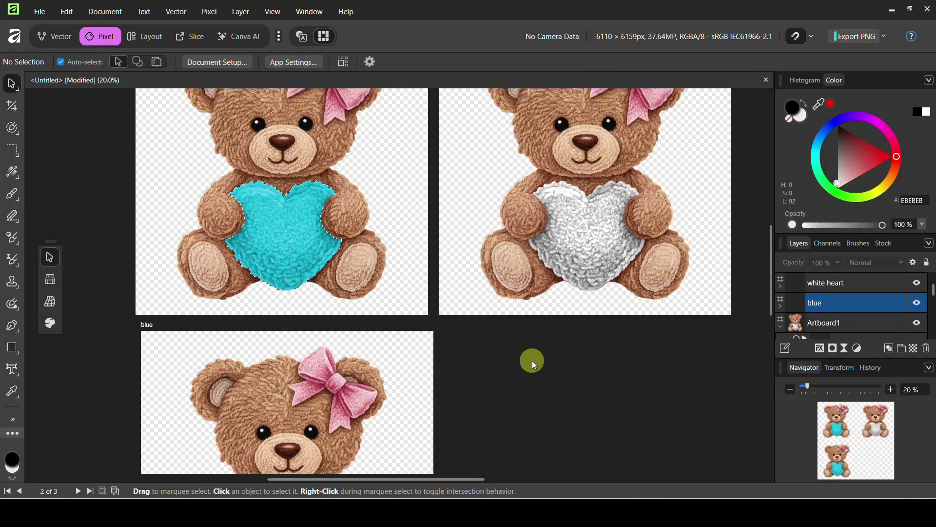
# Step: Review the PNG export settings for the white heart artboard, previewing the export area as Artboard1 and as white heart, and leave without exporting
pyautogui.scroll(-5, 532, 361)
pyautogui.scroll(8, 534, 362)
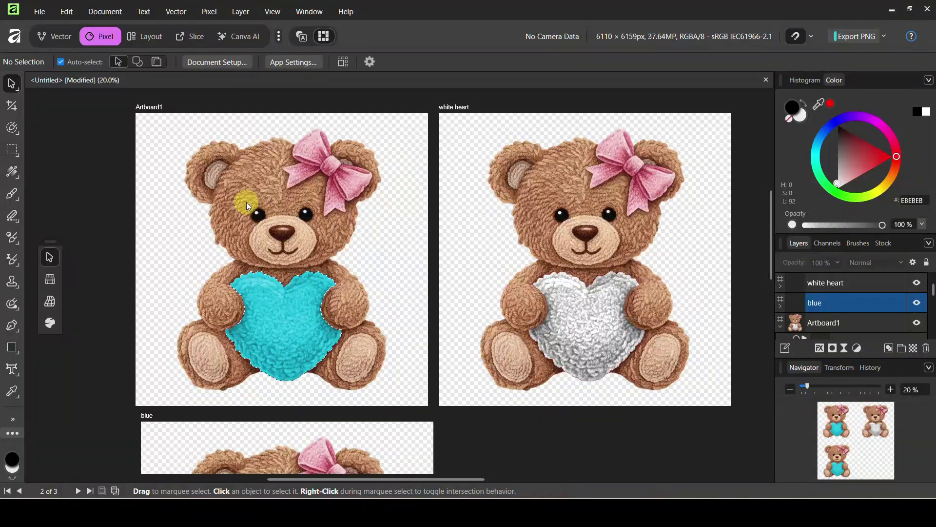
pyautogui.click(155, 116)
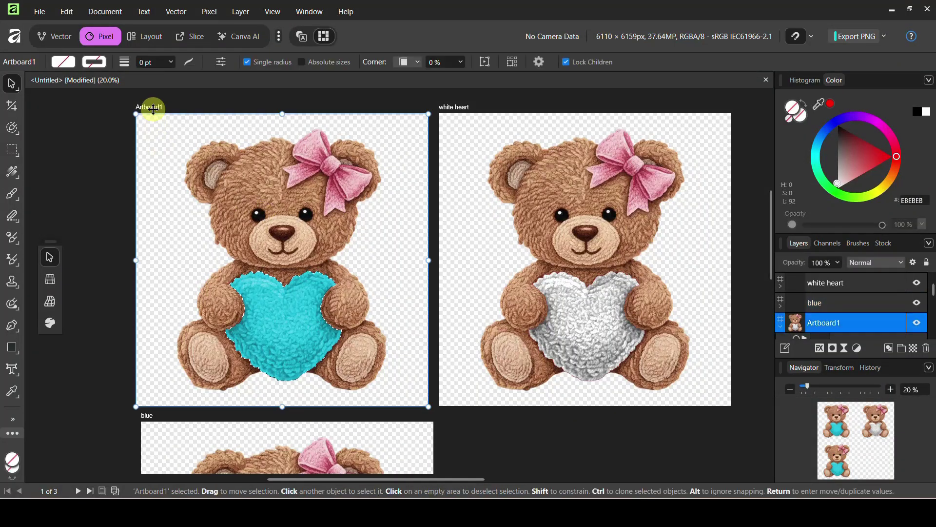
pyautogui.click(464, 107)
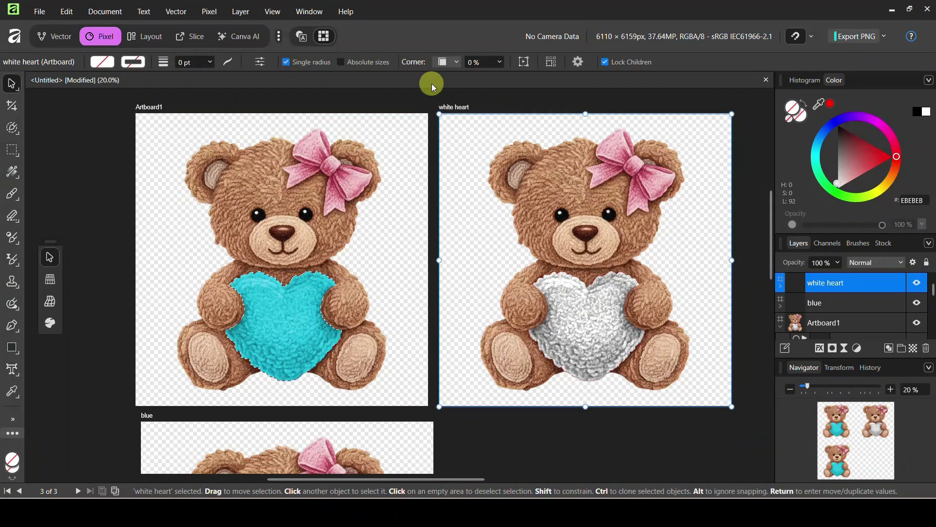
pyautogui.click(44, 12)
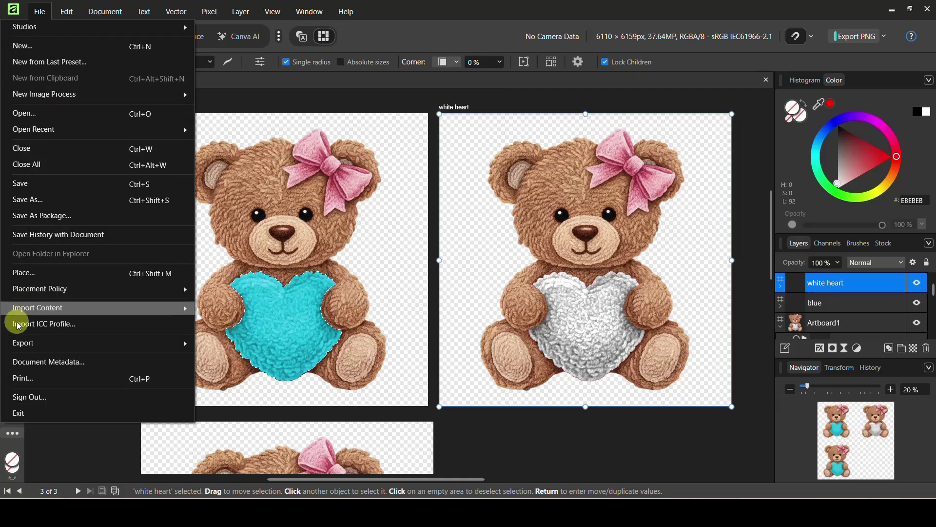
pyautogui.moveTo(18, 350)
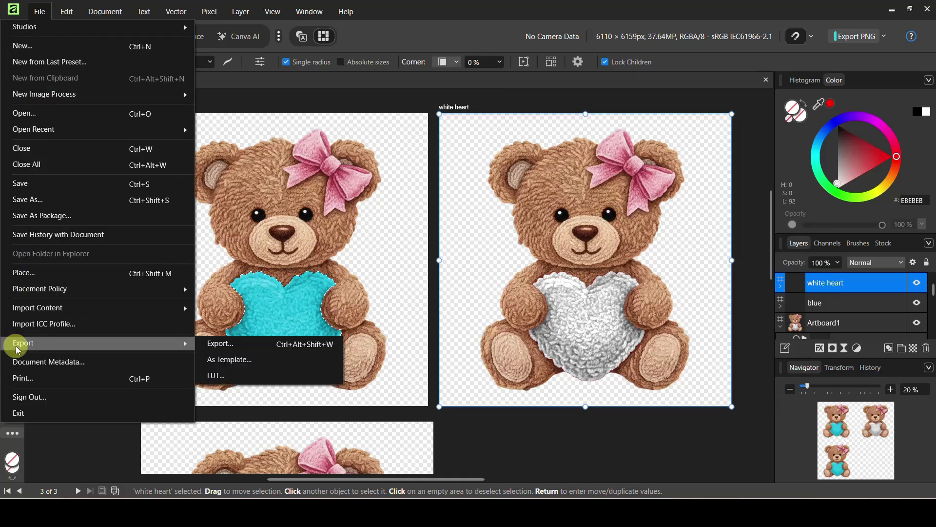
pyautogui.click(229, 345)
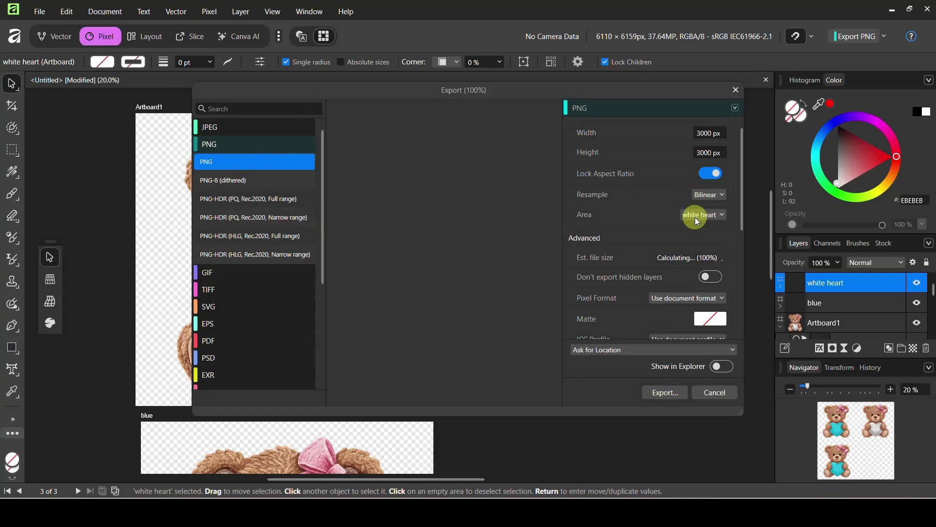
pyautogui.click(702, 218)
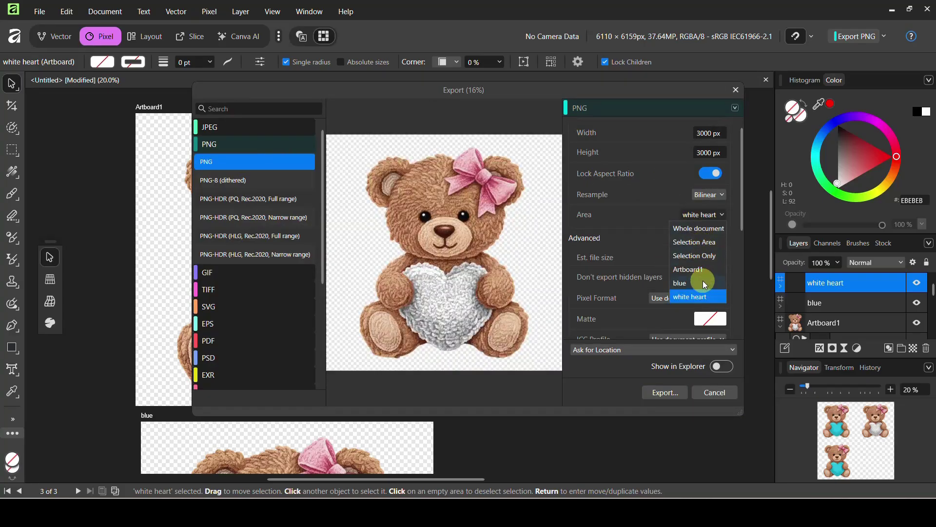
pyautogui.click(701, 270)
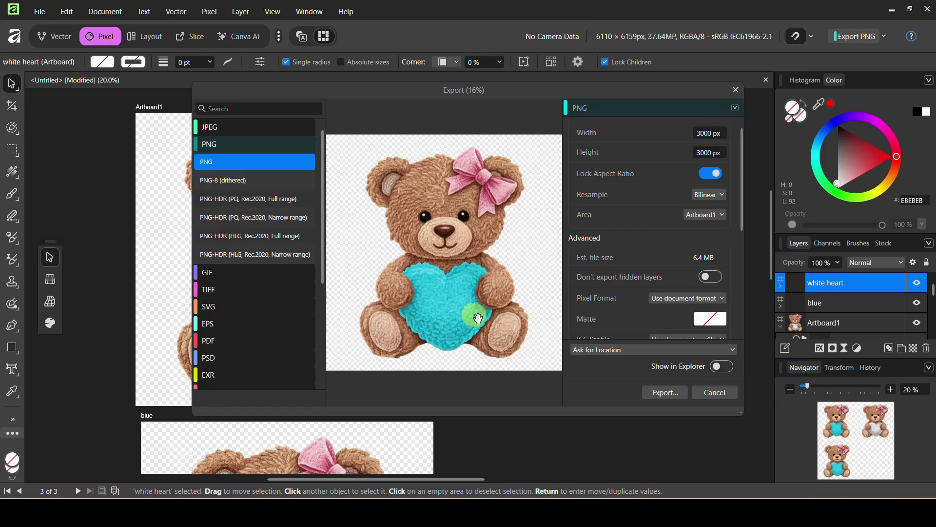
pyautogui.click(703, 222)
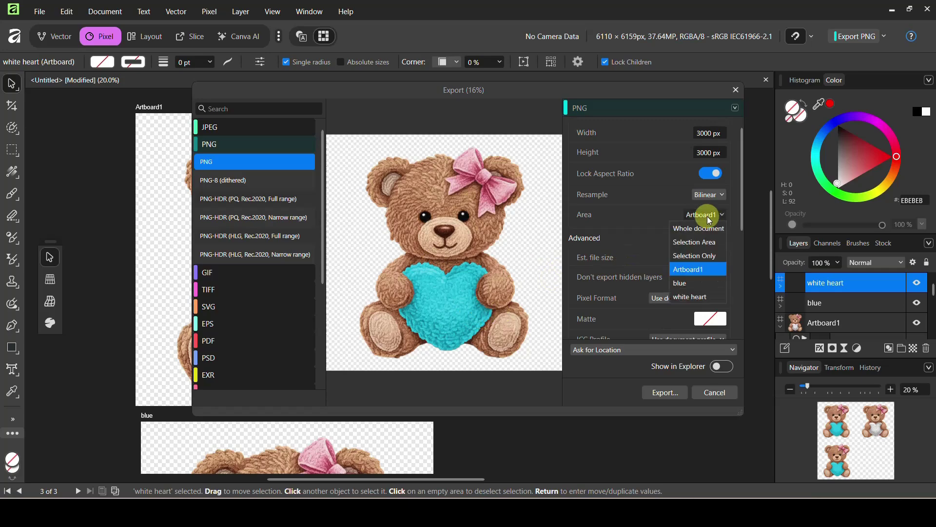
pyautogui.click(692, 297)
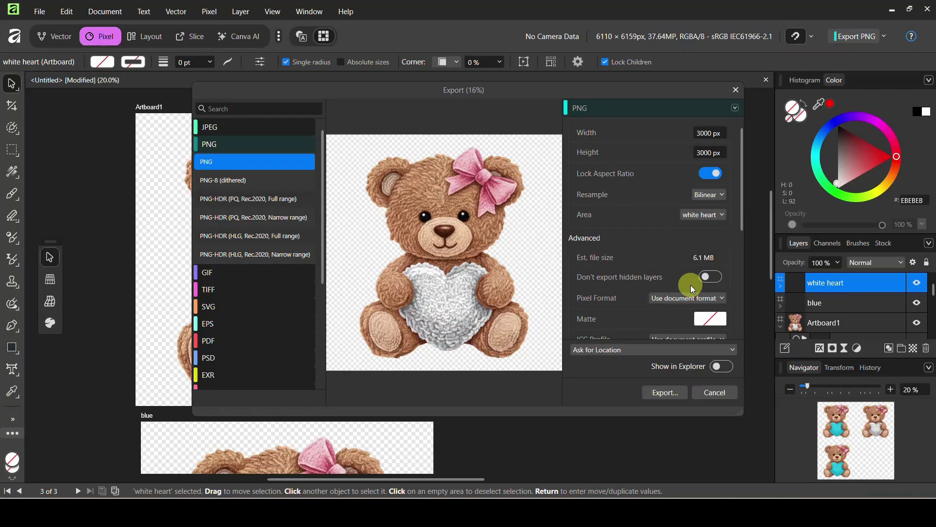
pyautogui.click(736, 93)
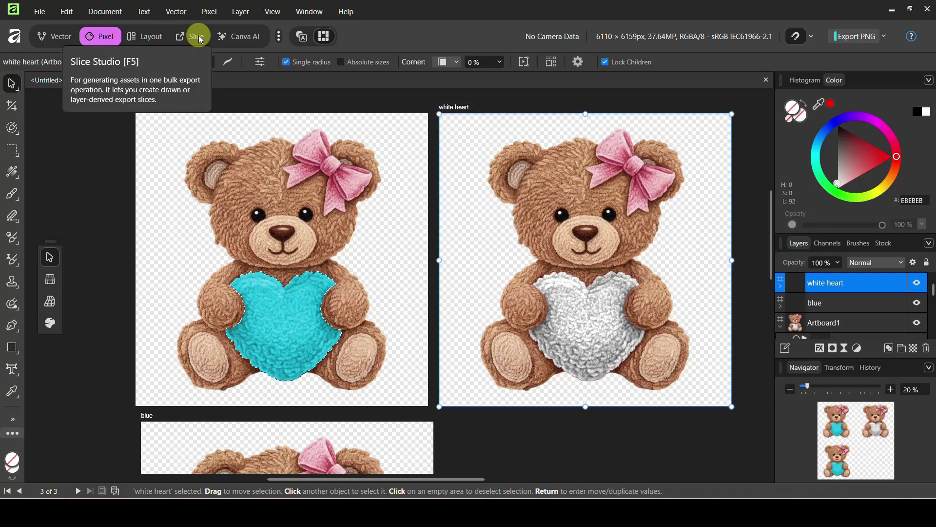
# Step: Check the list of available studios and switch to the Slice studio with all three artboards in view
pyautogui.click(279, 37)
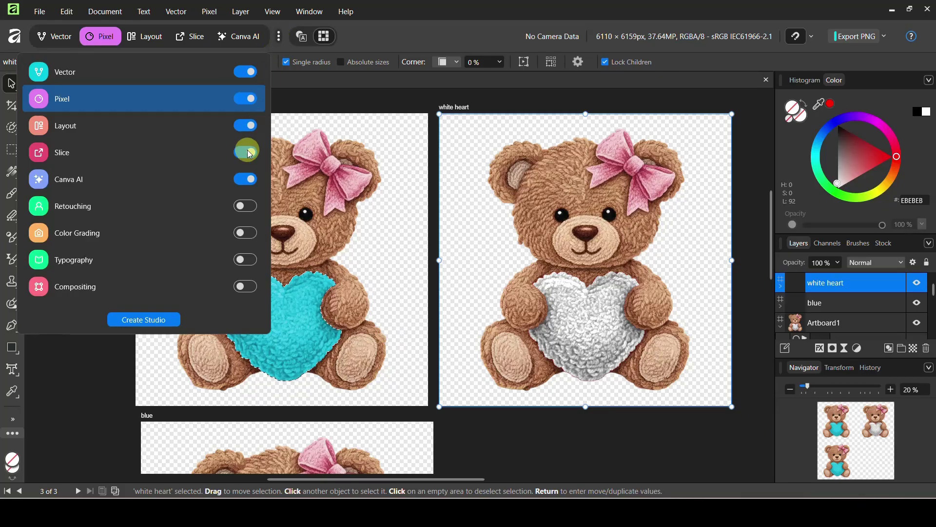
pyautogui.click(302, 99)
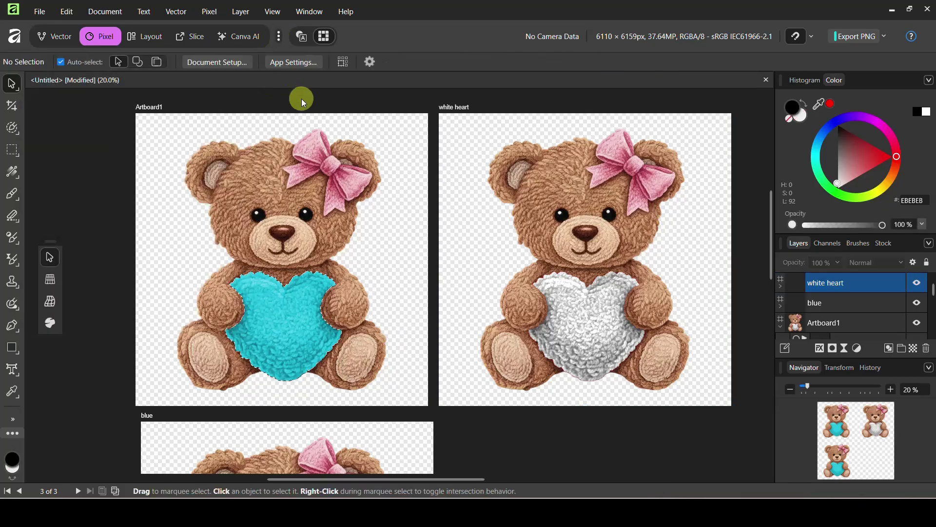
pyautogui.click(195, 36)
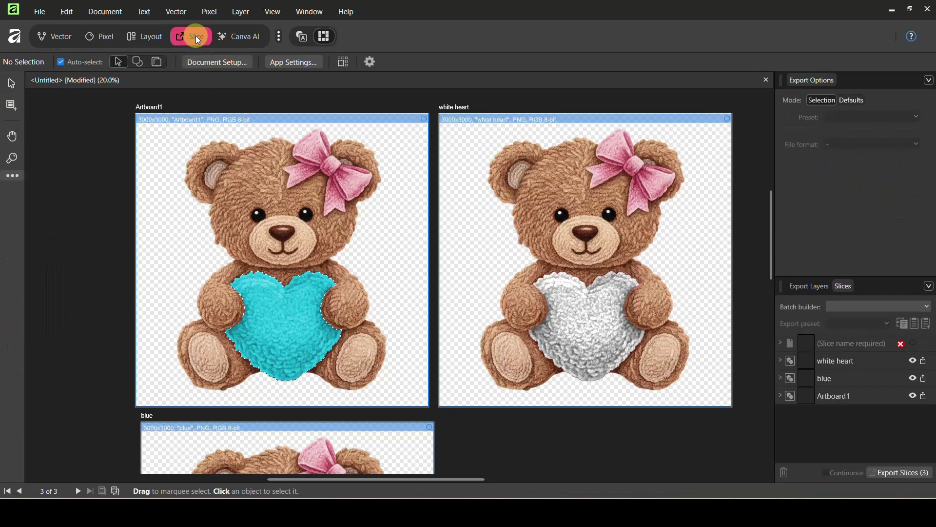
pyautogui.hotkey('ctrl', '-')
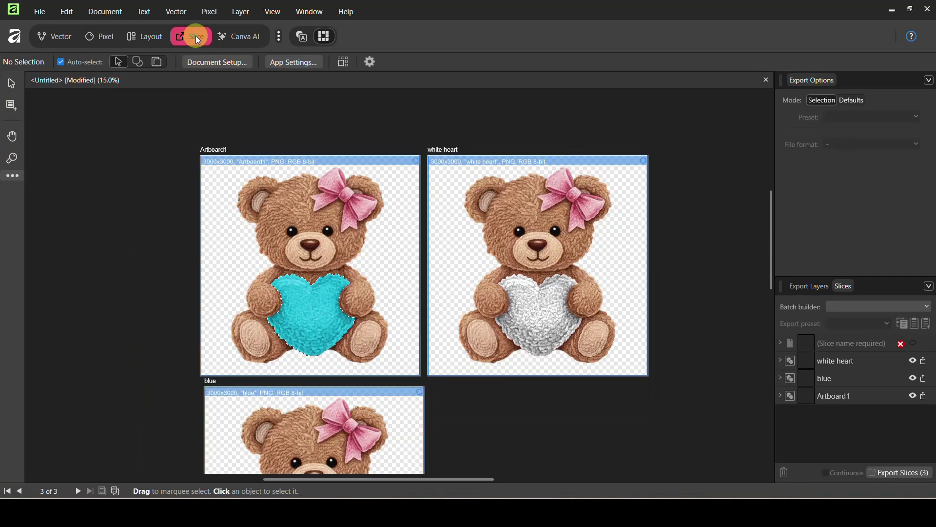
pyautogui.hotkey('ctrl', '-')
pyautogui.scroll(-1, 173, 201)
pyautogui.scroll(-2, 163, 203)
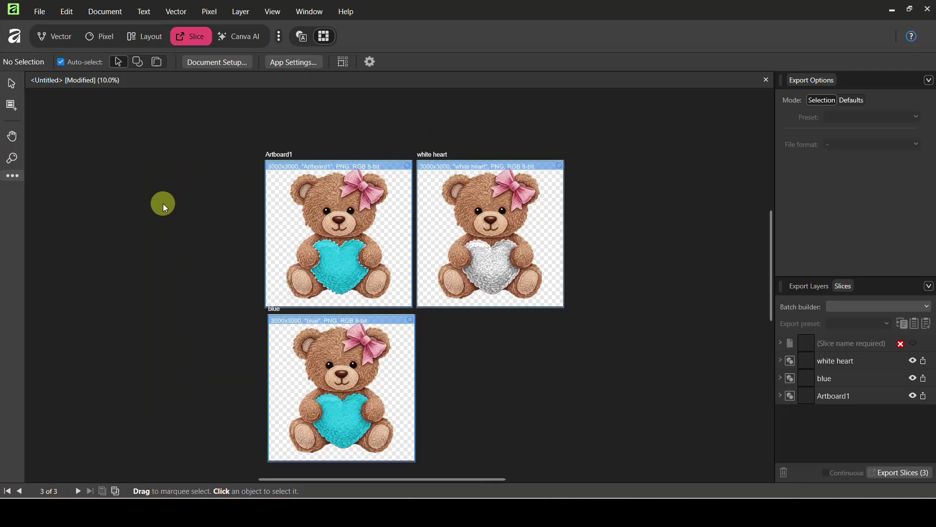
# Step: Try selecting the teddy bears directly on the artboards for export, and check the export layers before returning to the slices
pyautogui.moveTo(189, 101); pyautogui.dragTo(666, 471)
pyautogui.click(665, 340)
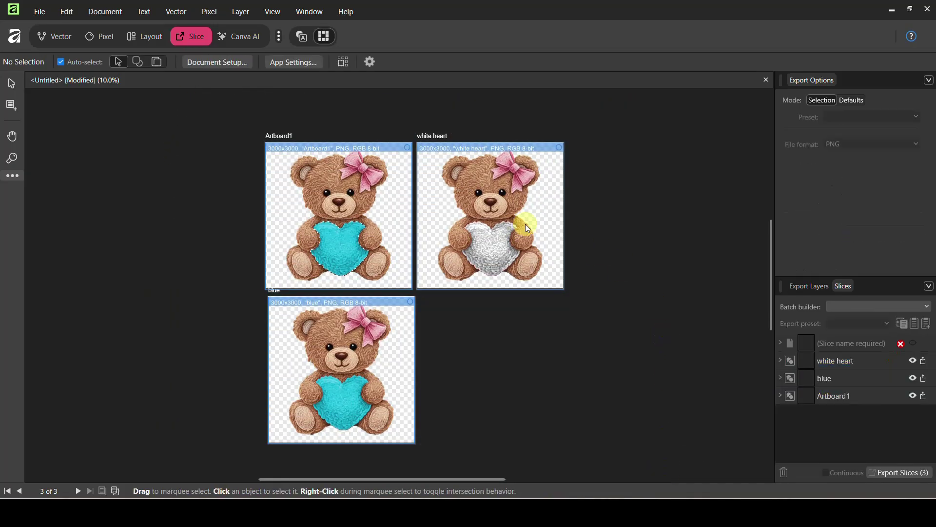
pyautogui.click(516, 215)
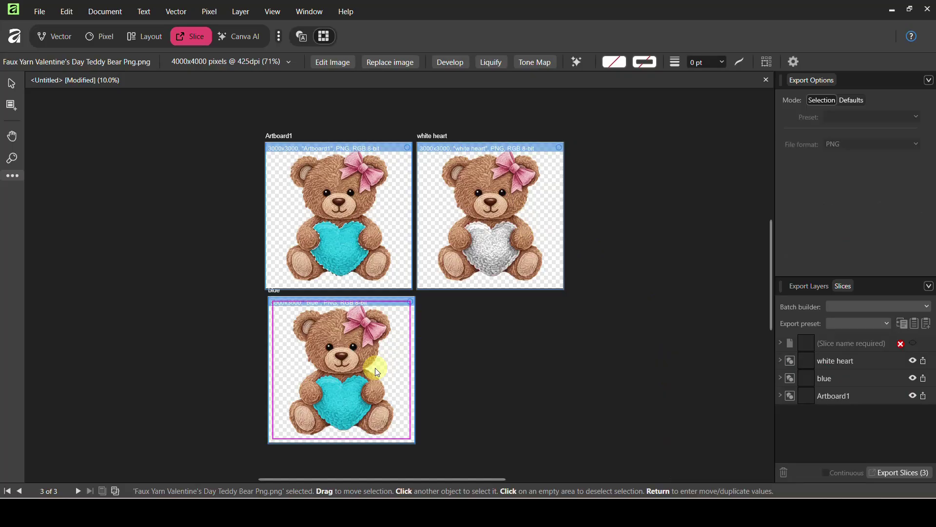
pyautogui.click(799, 288)
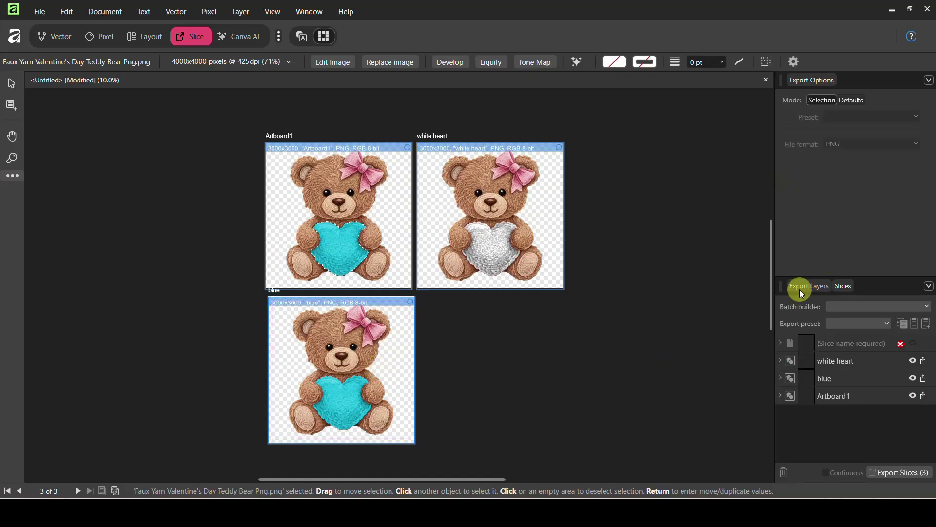
pyautogui.click(500, 246)
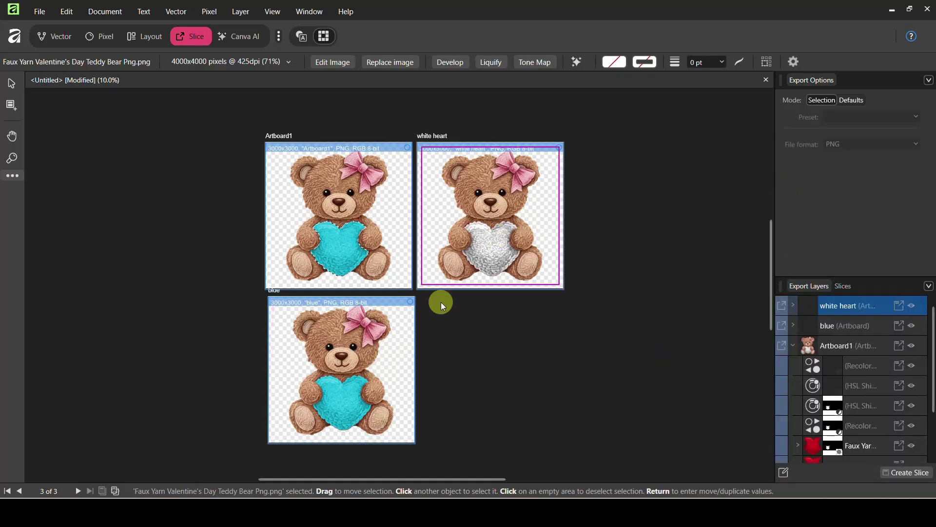
pyautogui.click(346, 379)
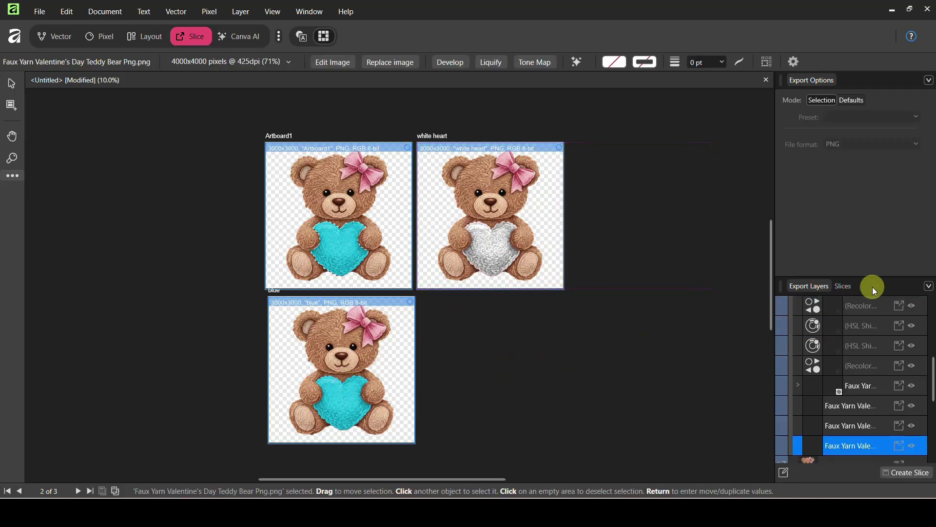
pyautogui.click(848, 288)
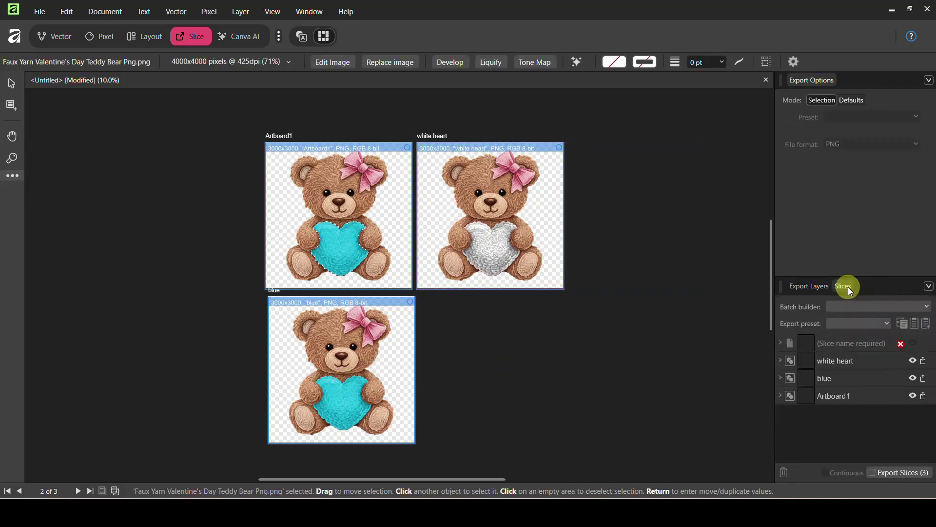
# Step: Select the white heart and blue slices and start exporting the slices as PNG, going to the destination folder name
pyautogui.click(845, 359)
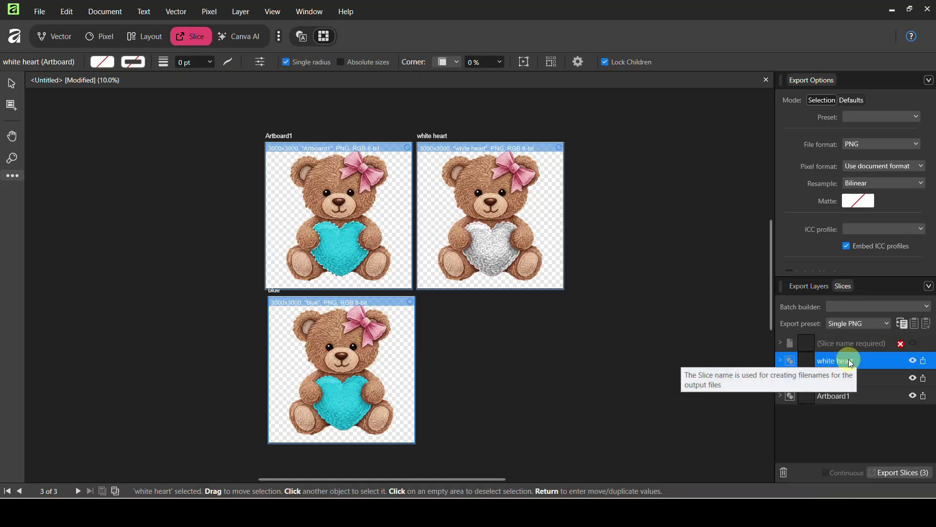
pyautogui.keyDown('ctrl'); pyautogui.click(867, 378); pyautogui.keyUp('ctrl')
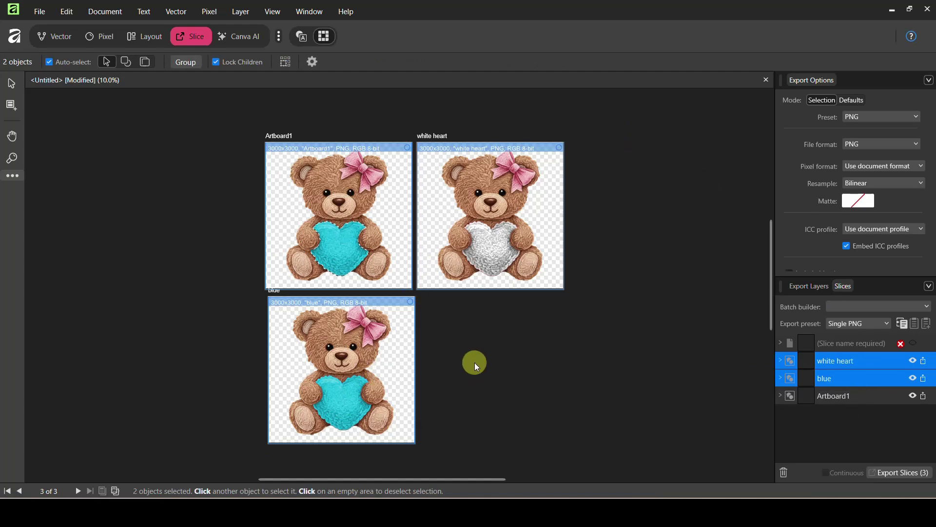
pyautogui.click(902, 473)
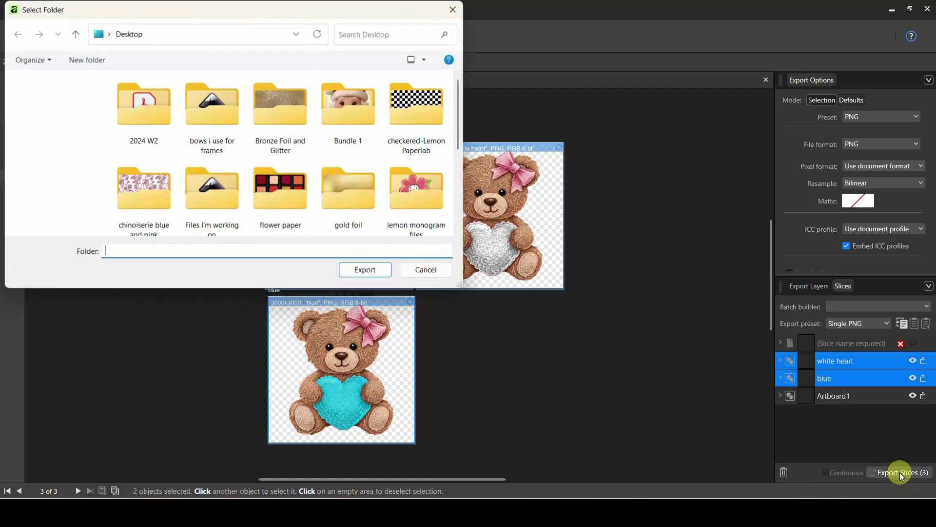
pyautogui.click(154, 255)
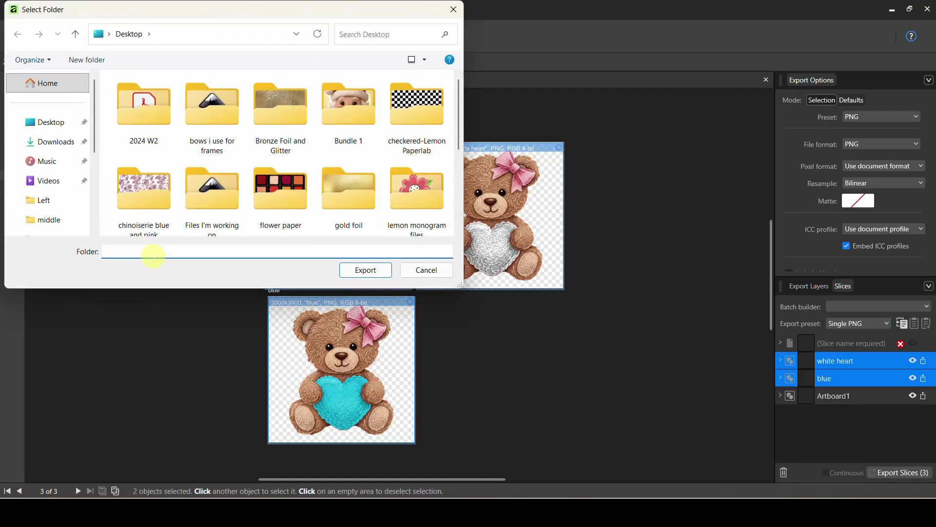